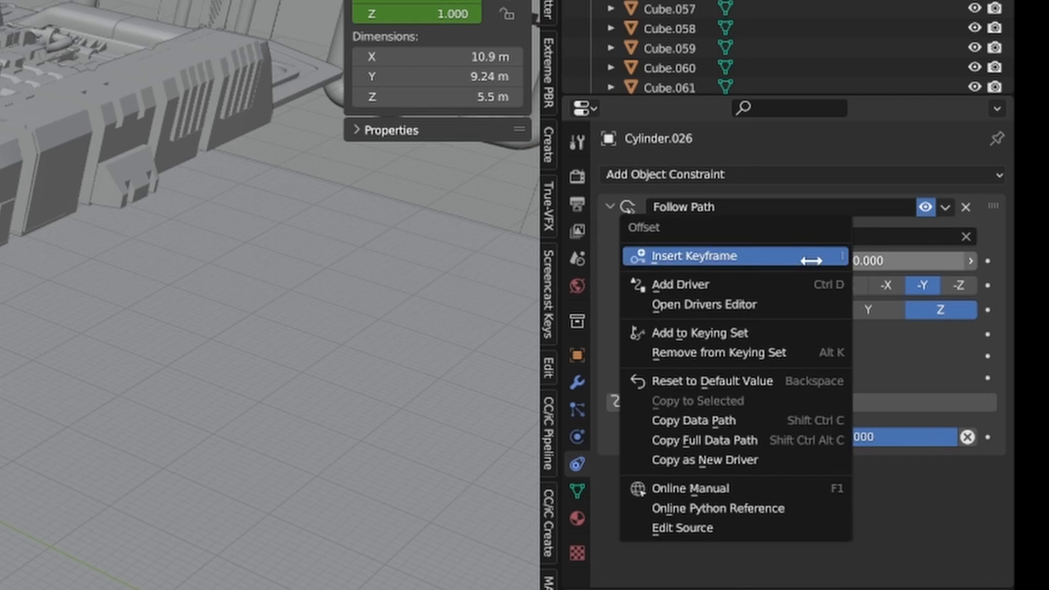
Step: Keyframe the current Follow Path Offset and add a second keyframe with an Offset of 10 at frame 112
click(840, 267)
drag(481, 546, 516, 545)
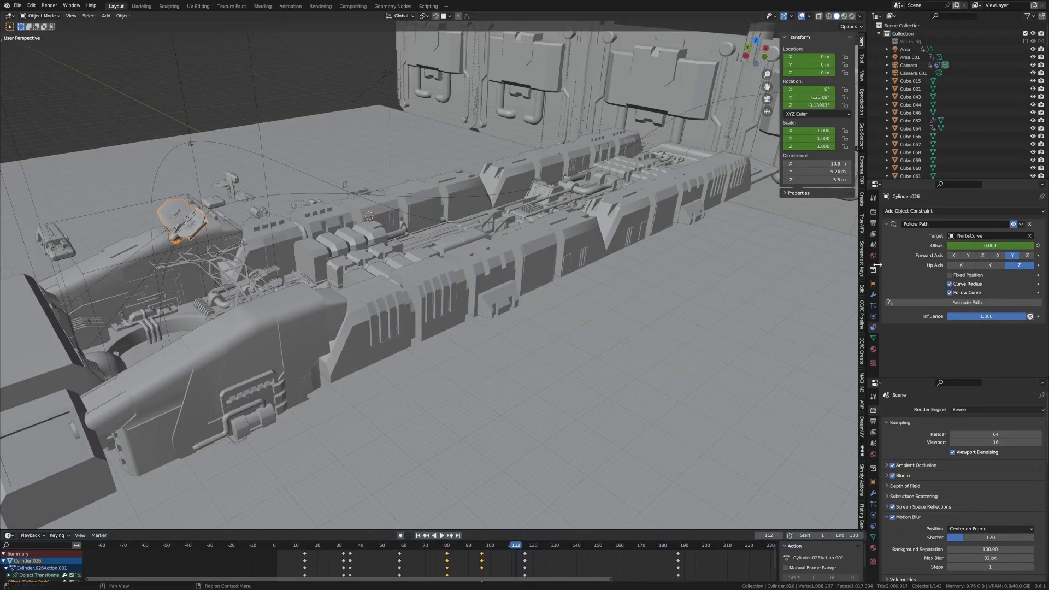
click(990, 245)
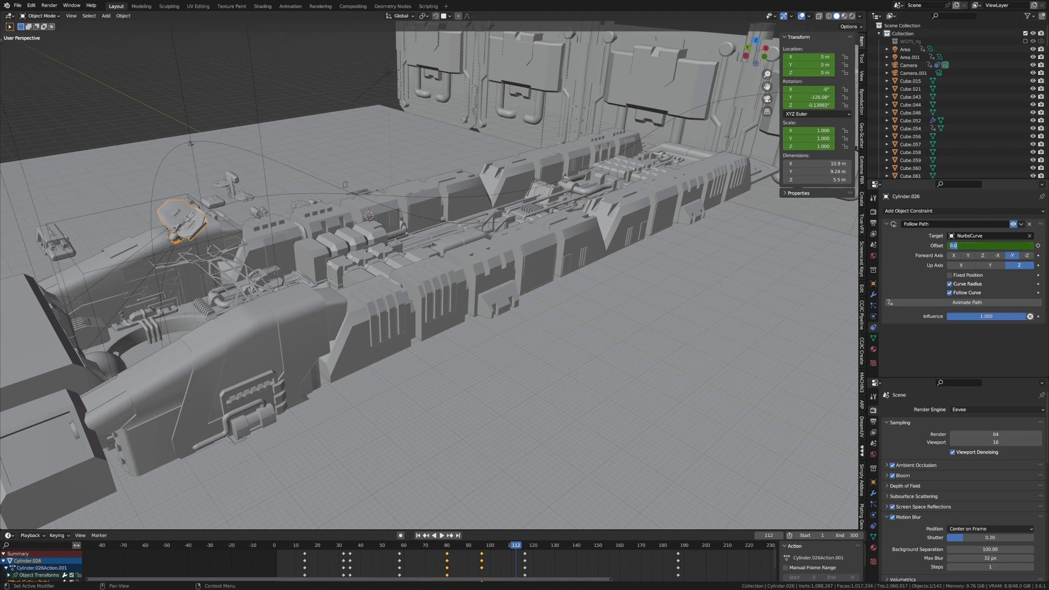
text(10)
key(Return)
right_click(976, 245)
click(976, 245)
Step: Play back the animation to check the object's motion through the Offset keyframes
key(shift+ctrl+space)
drag(414, 552, 405, 550)
key(space)
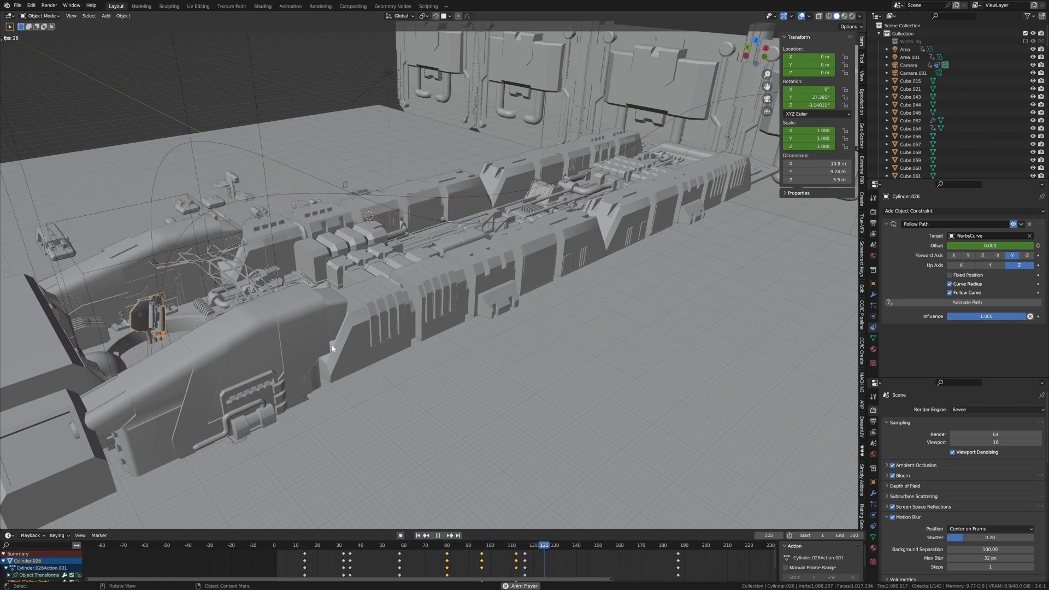
key(space)
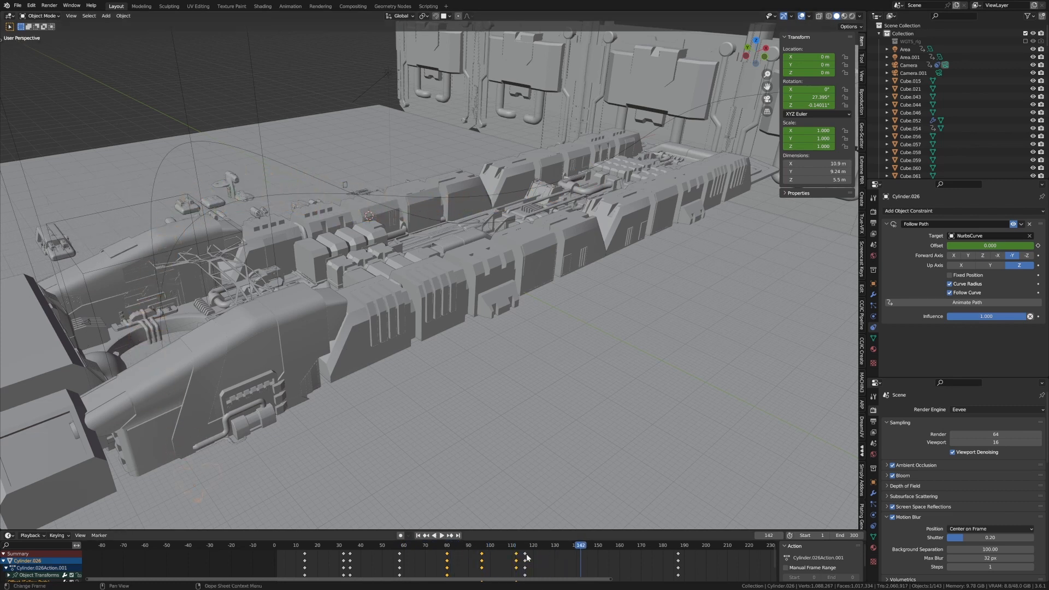
Step: Undo the last two changes, move the last Offset keyframe to about frame 139 and play back the motion
key(ctrl+z)
key(ctrl+z)
drag(516, 555, 403, 547)
key(space)
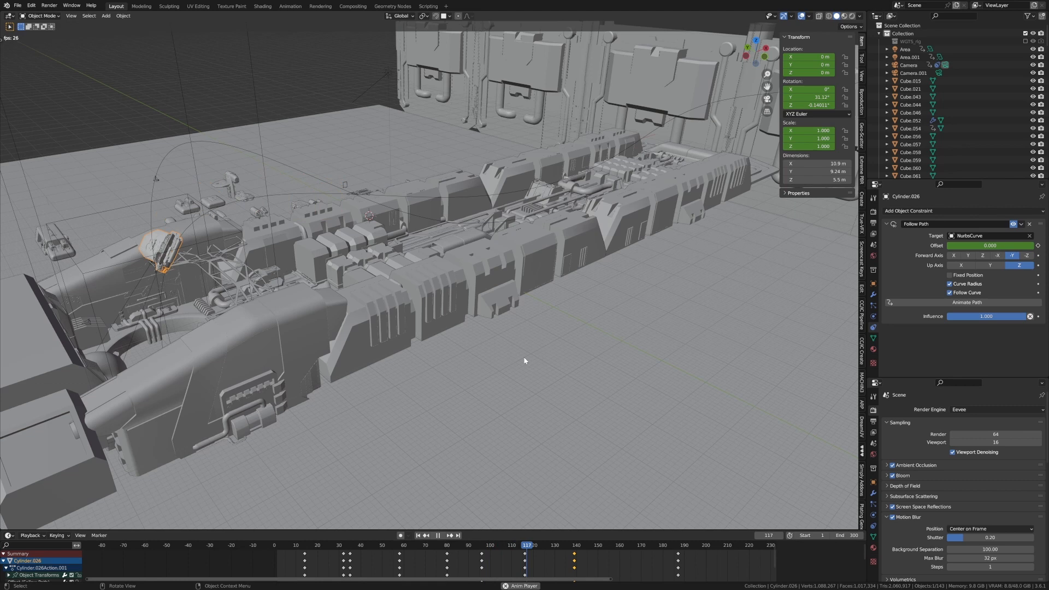
key(space)
Step: Enlarge the timeline area and select the path-following object at frame 80
drag(574, 546, 447, 547)
drag(520, 529, 524, 408)
mouse_move(521, 305)
middle_down()
mouse_move(480, 229)
mouse_move(509, 292)
middle_up()
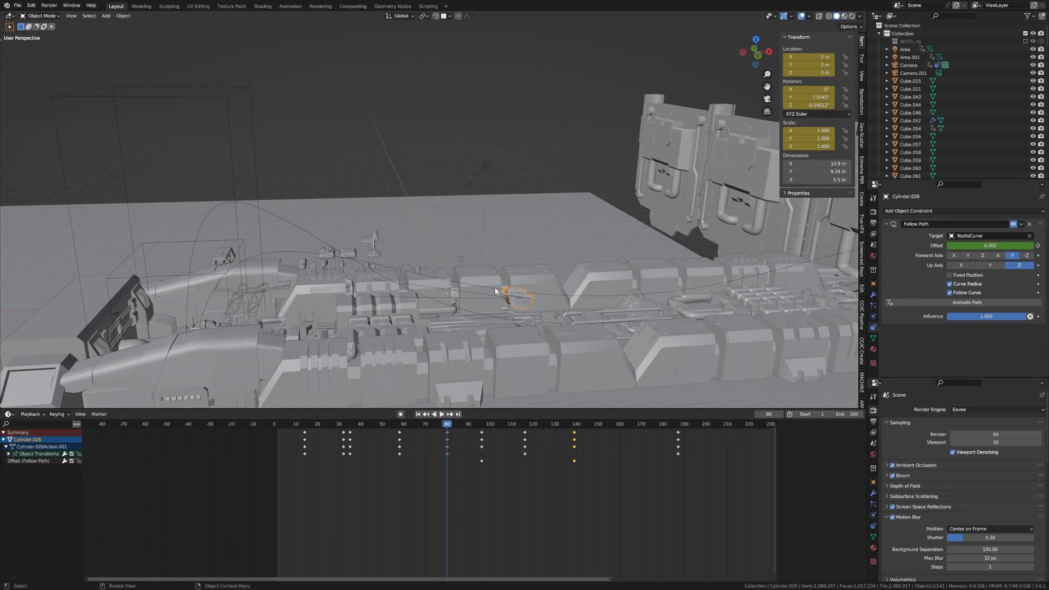
click(498, 294)
click(524, 297)
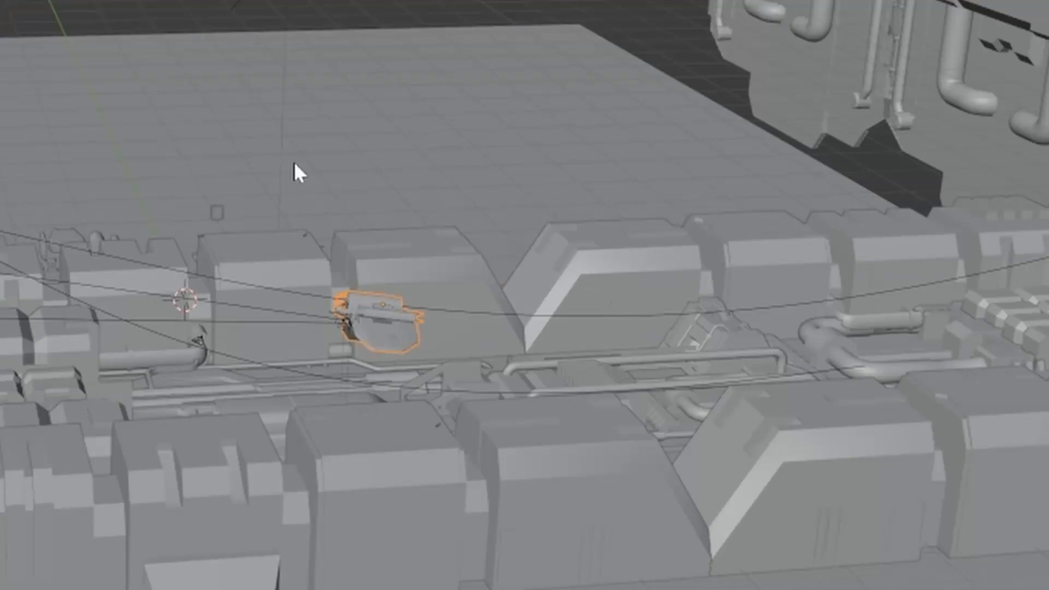
key(F3)
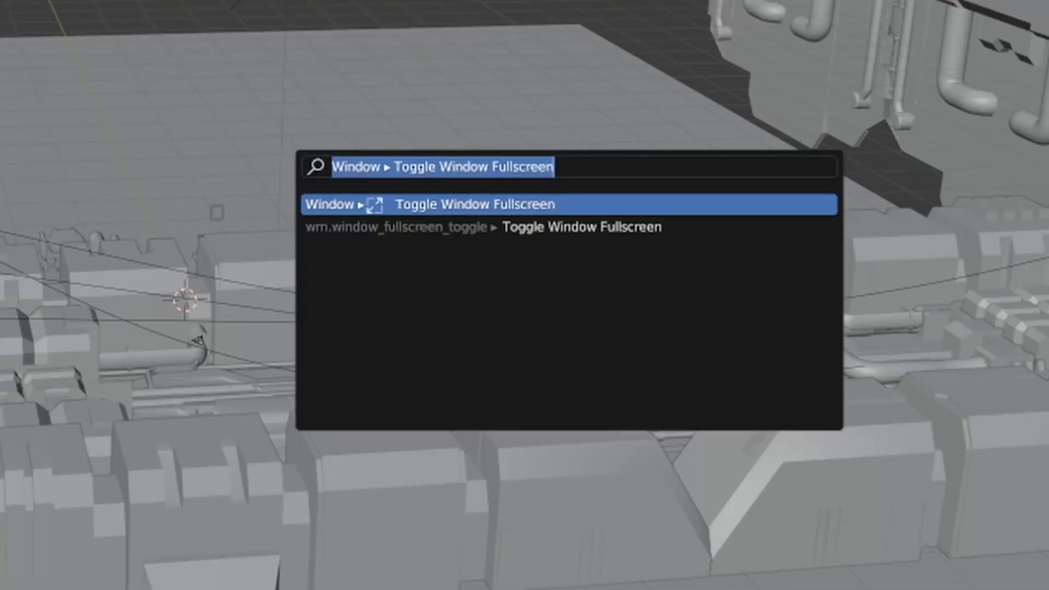
text(bake an)
key(BackSpace)
text(ction)
key(Down)
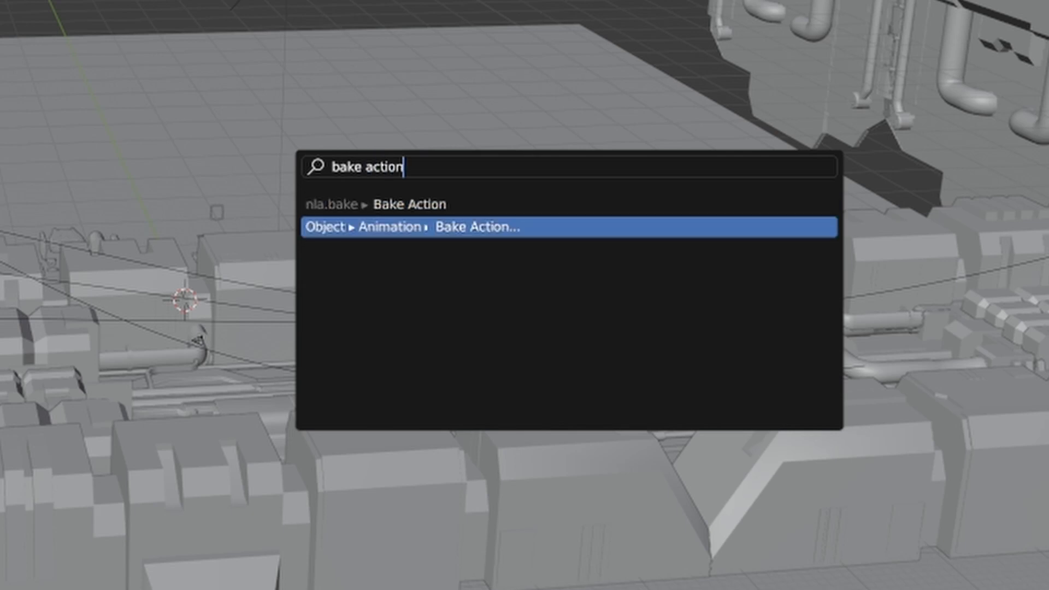
key(Escape)
Step: Bake the object's action over frames 1 to 300 with Visual Keying and Clear Constraints enabled and Object as bake data
click(230, 32)
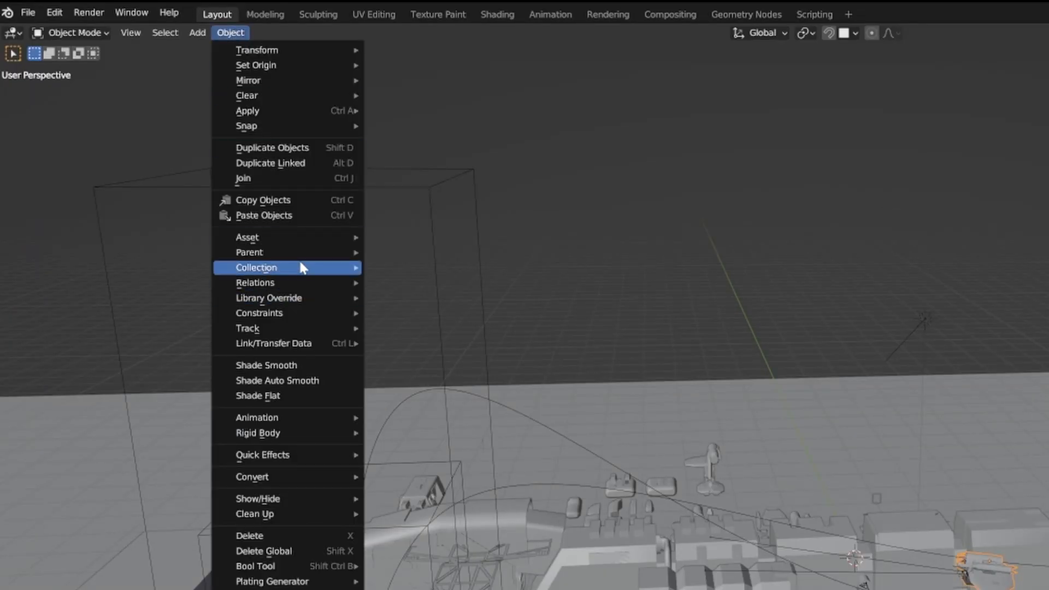
mouse_move(300, 417)
click(437, 484)
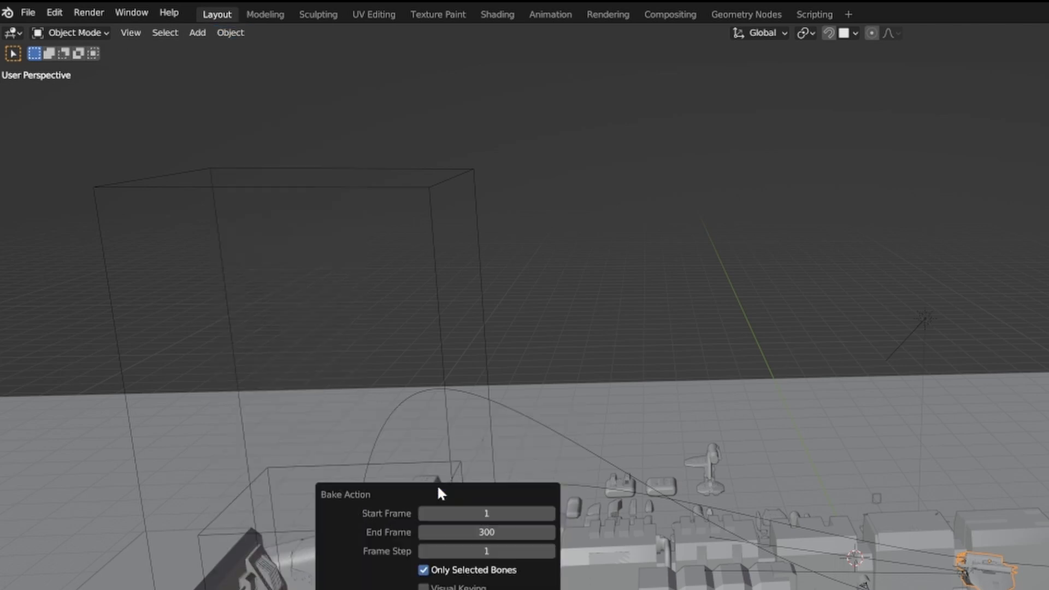
drag(437, 491, 504, 125)
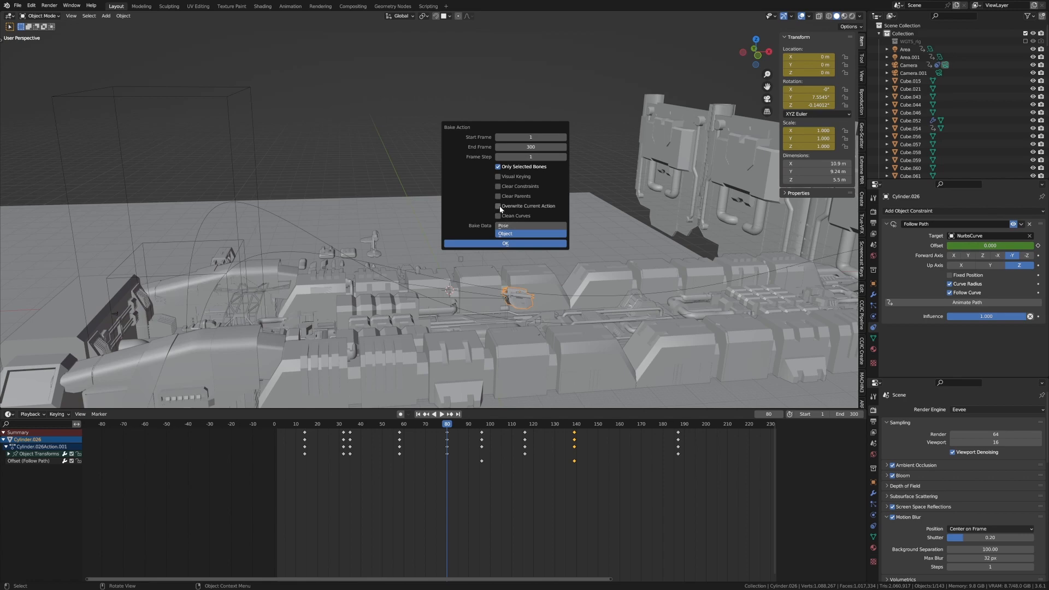
click(498, 177)
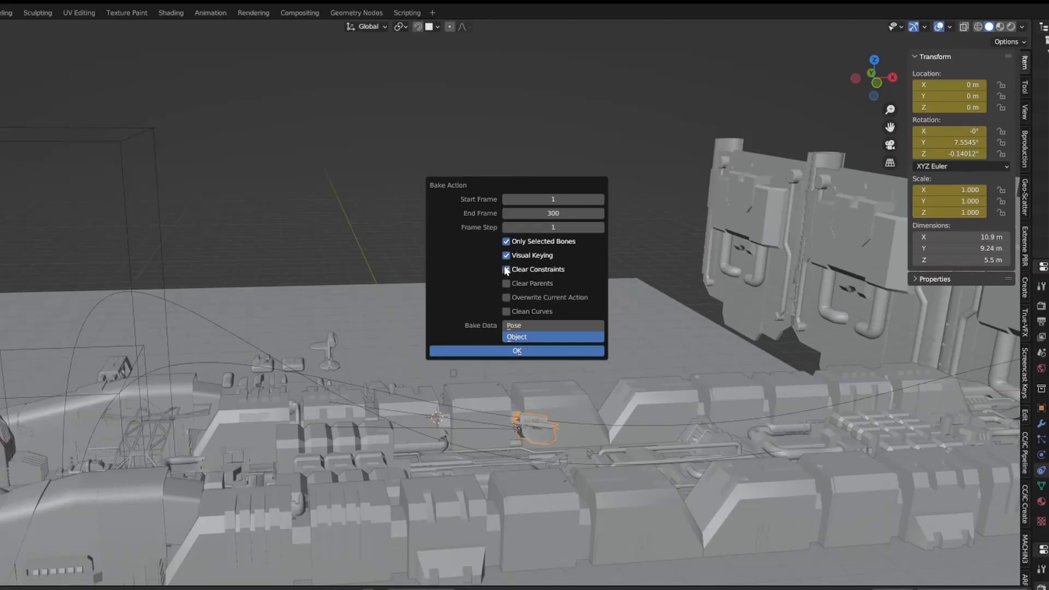
click(484, 262)
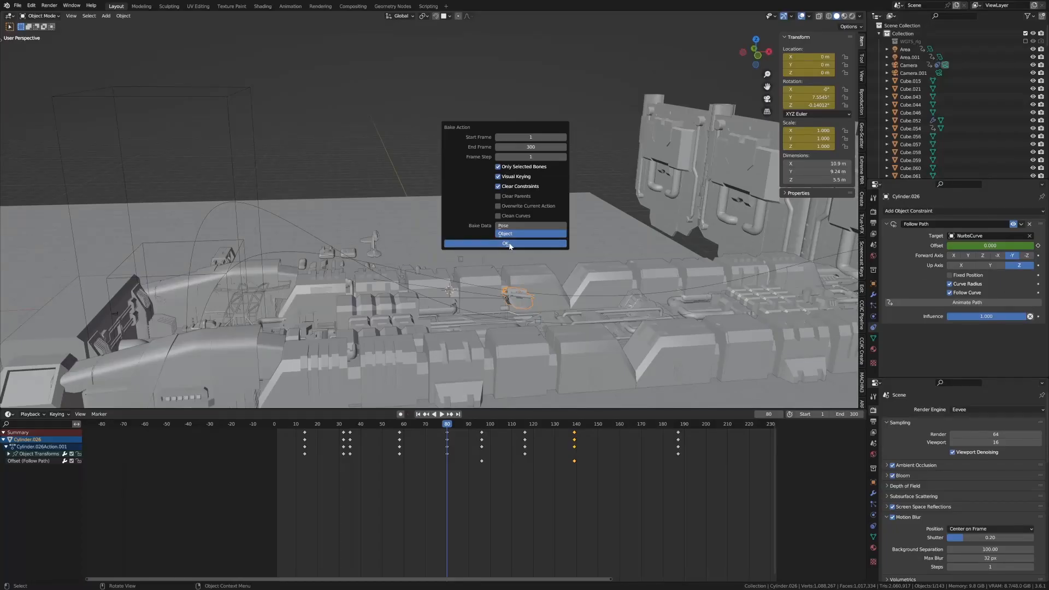
click(511, 244)
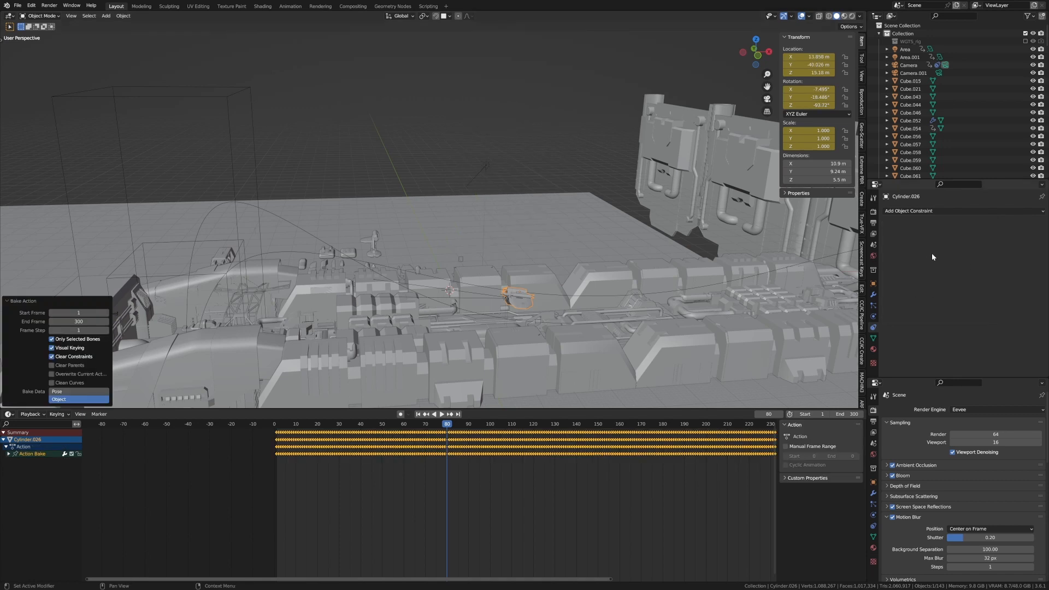
Step: Play back the baked animation and undo the bake
drag(359, 423, 424, 439)
key(space)
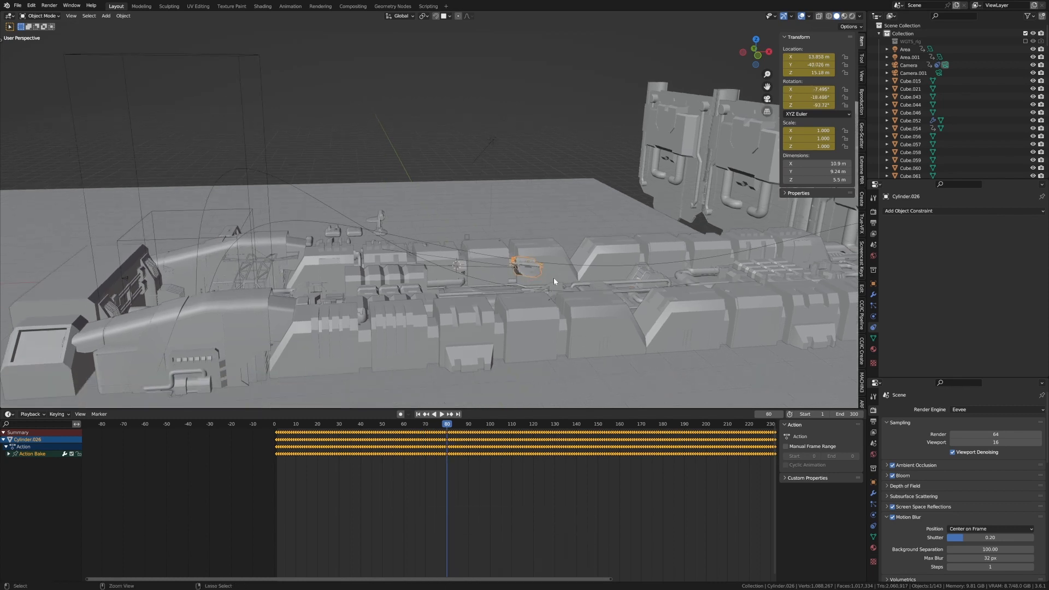
click(554, 280)
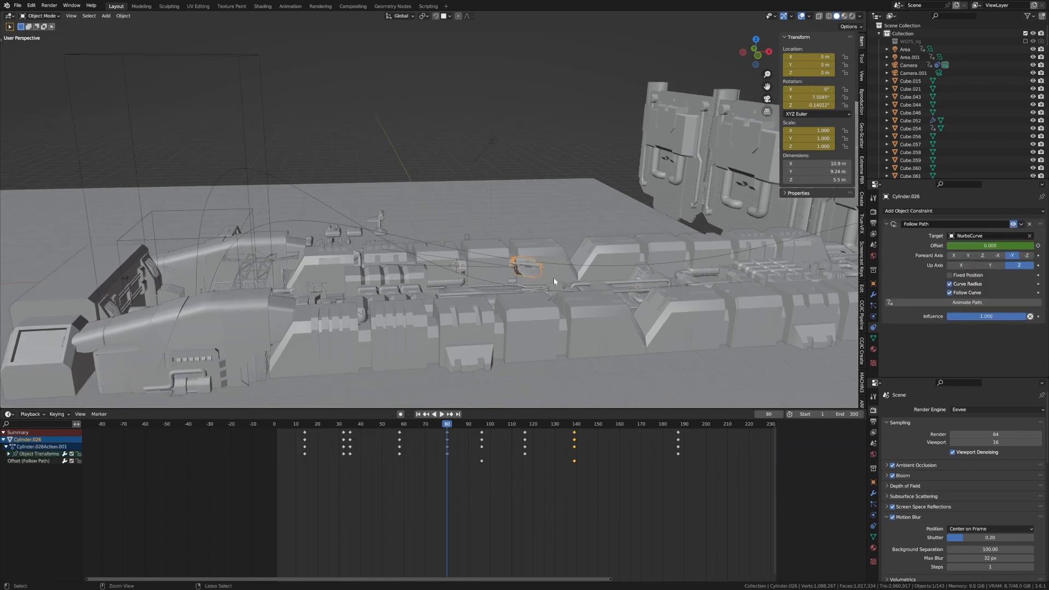
Step: Calculate the path-following object's motion path with display type In Range over the Scene Frame Range
click(526, 267)
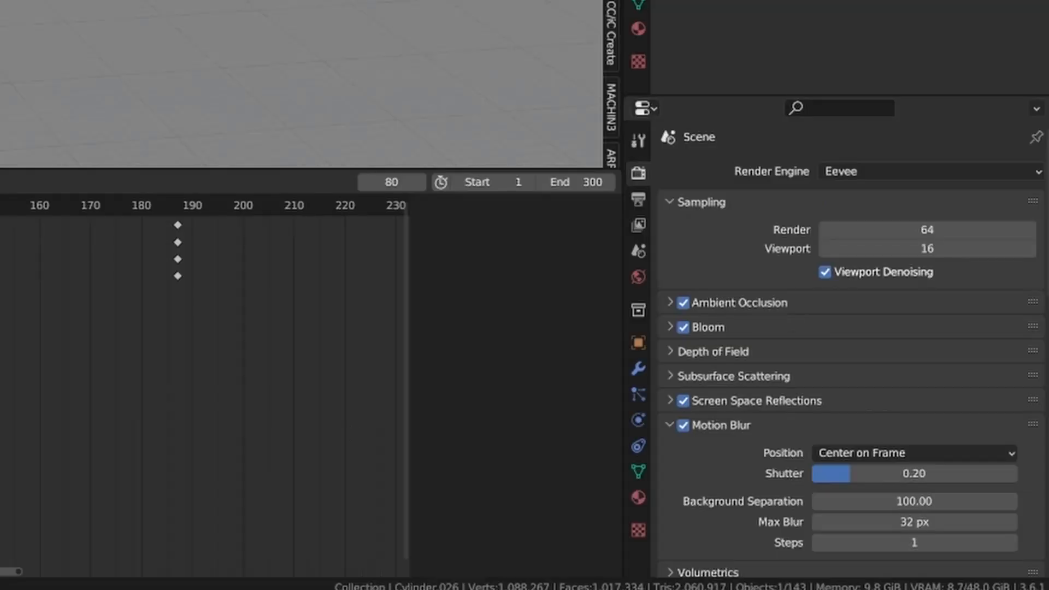
click(640, 342)
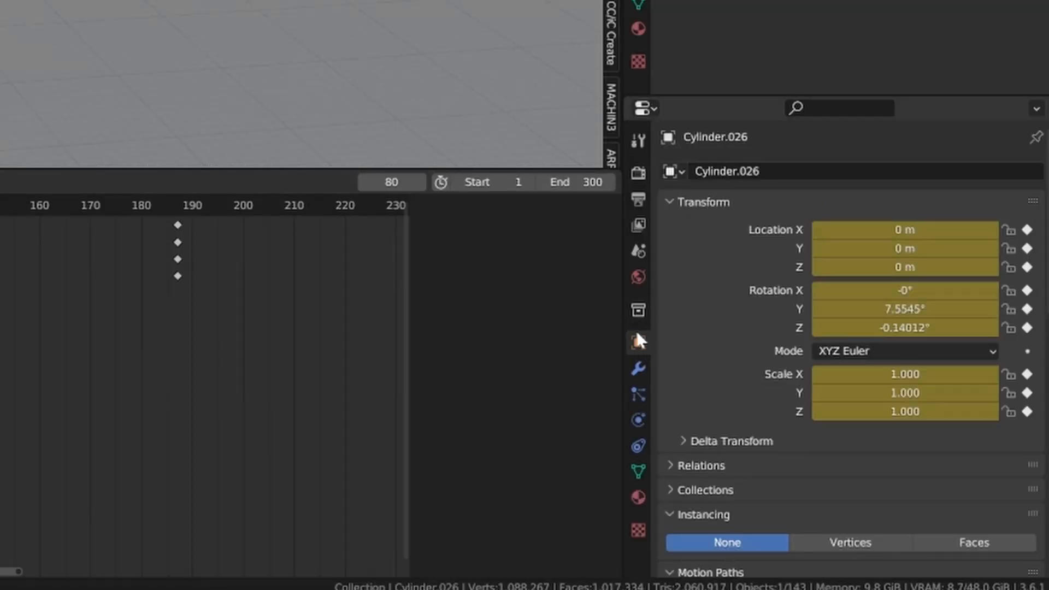
scroll(692, 335, down, 15)
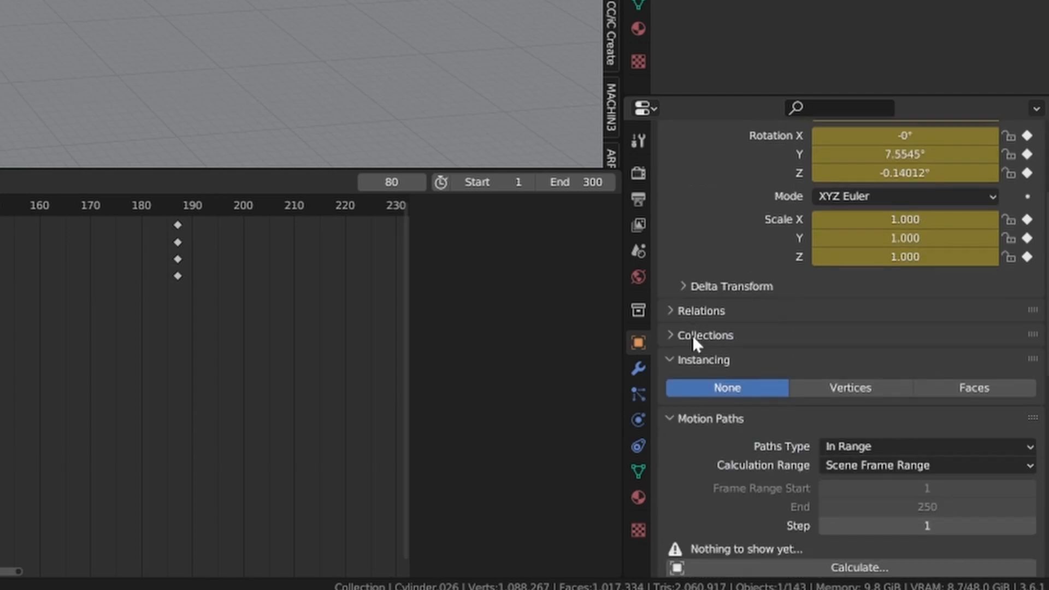
scroll(699, 274, up, 3)
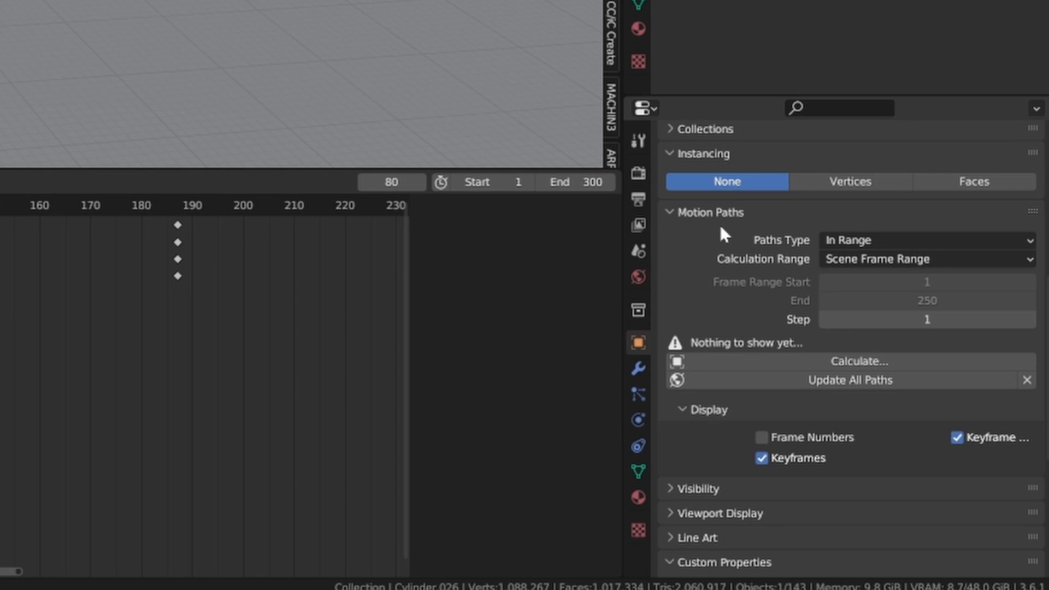
click(839, 365)
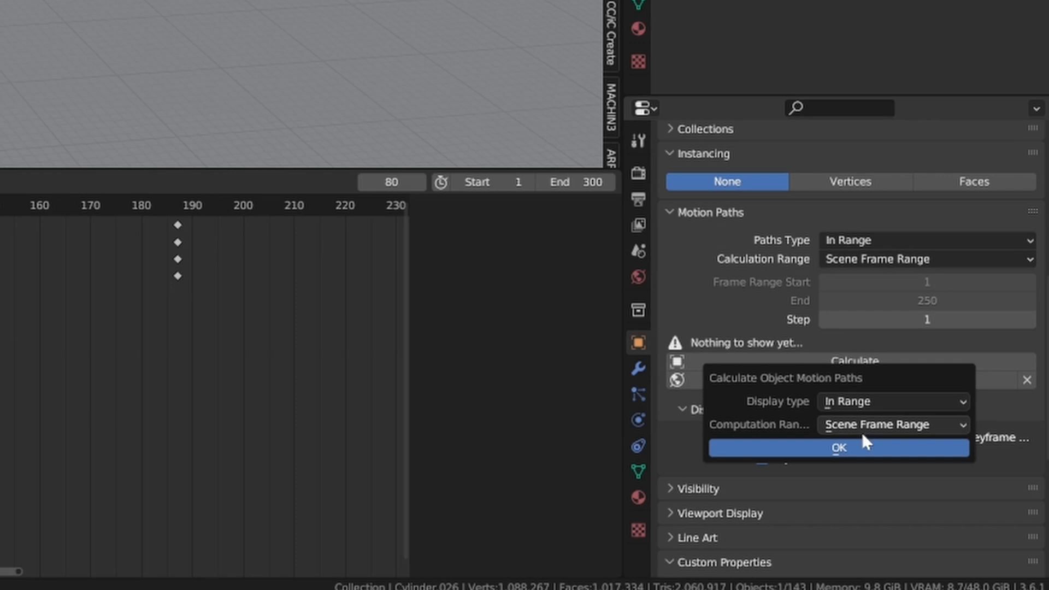
click(864, 449)
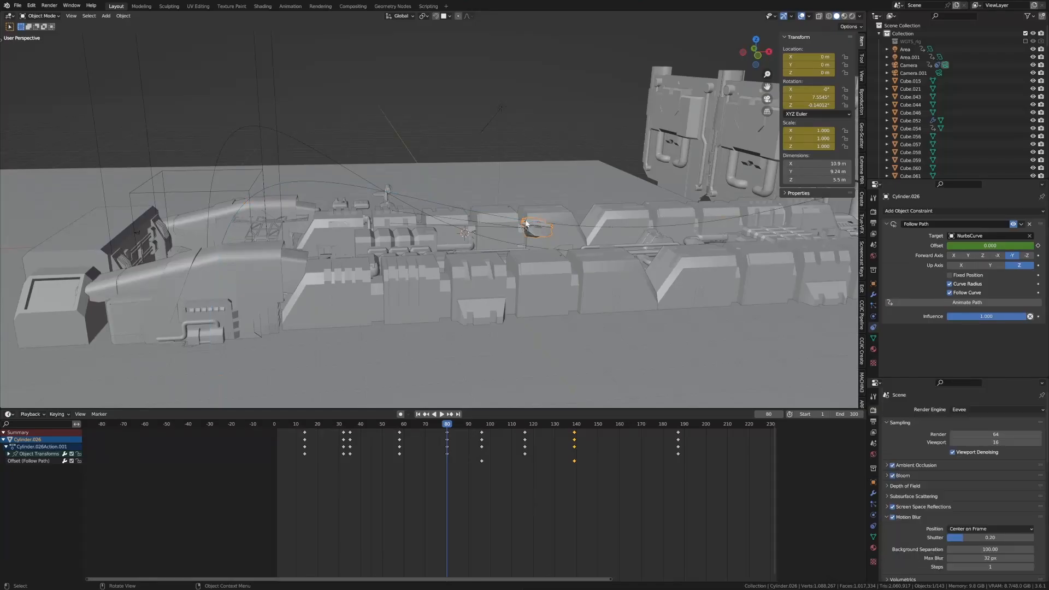
click(874, 483)
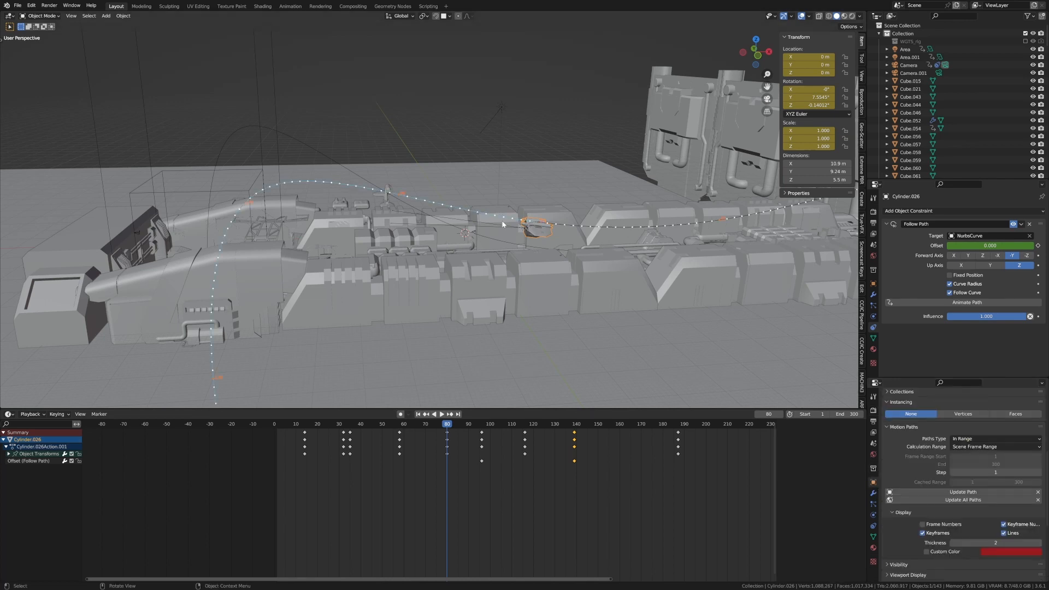
Step: Advance through frames 80 to 96 to examine the object's movement and spacing along its motion path
key(Right)
key(Right)
key(Right)
key(Right)
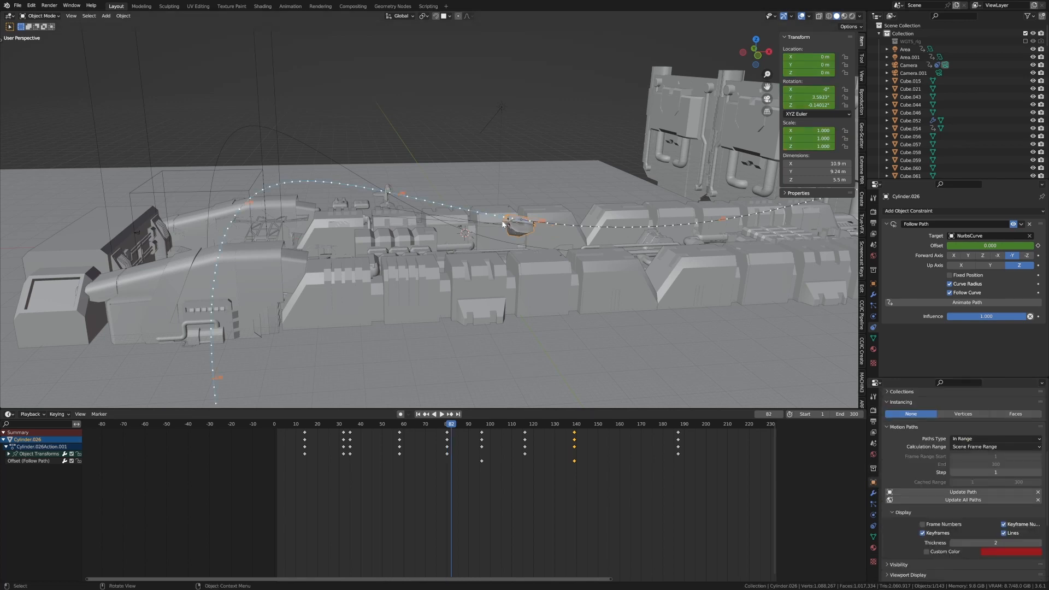
key(Right)
key(Right)
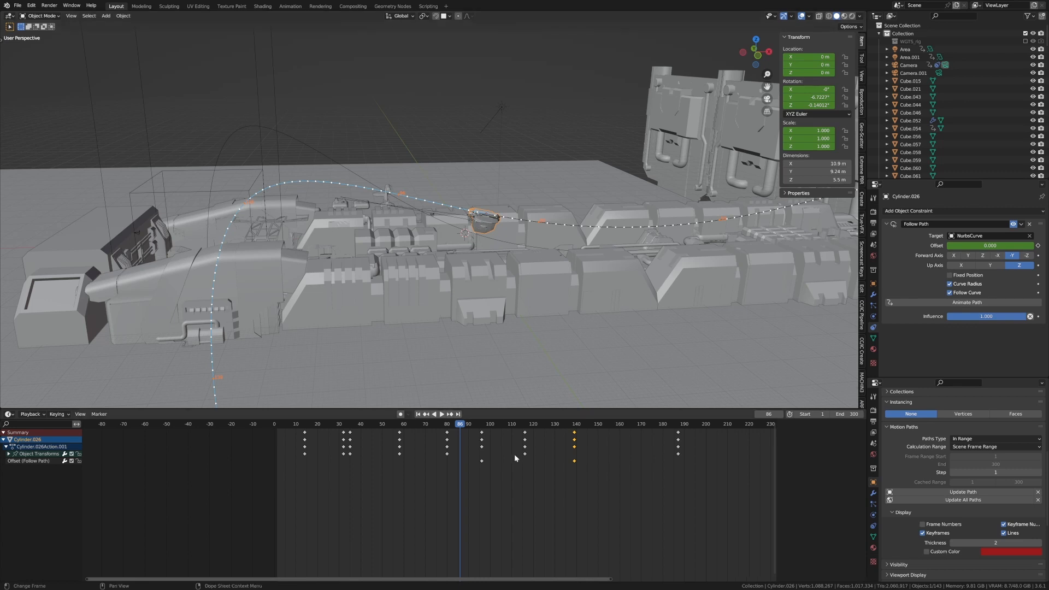
key(space)
drag(490, 427, 481, 425)
scroll(402, 236, up, 3)
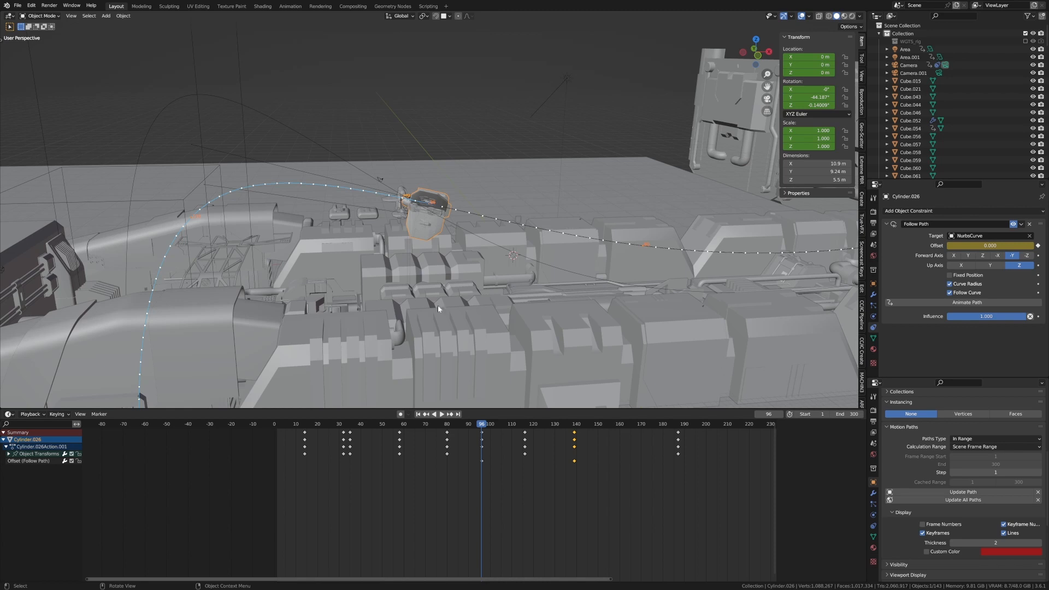
Step: Move the last Offset keyframe to about frame 111 and update the object's motion path
drag(576, 433, 518, 434)
click(957, 493)
key(g)
click(496, 430)
click(973, 493)
key(space)
click(478, 425)
drag(478, 425, 507, 429)
click(942, 490)
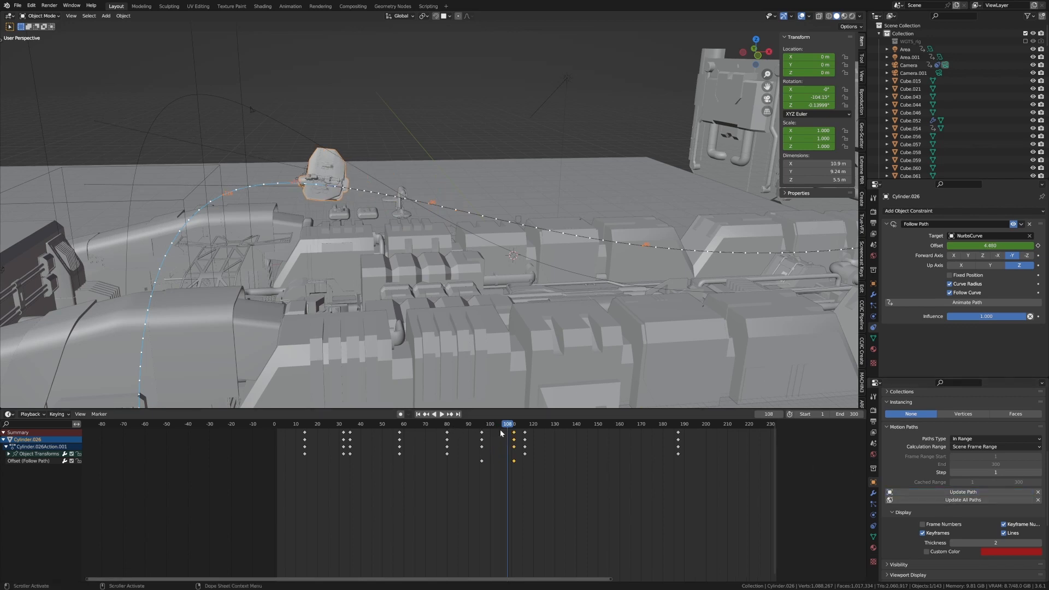
Step: Play back the animation from about frame 91 to check the retimed Offset
click(470, 424)
key(space)
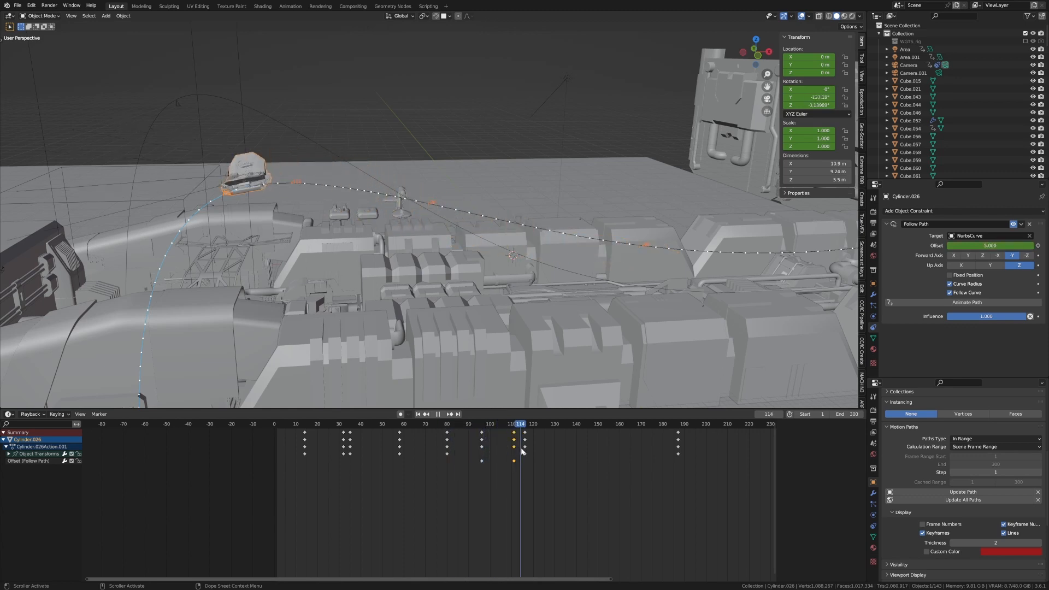
key(space)
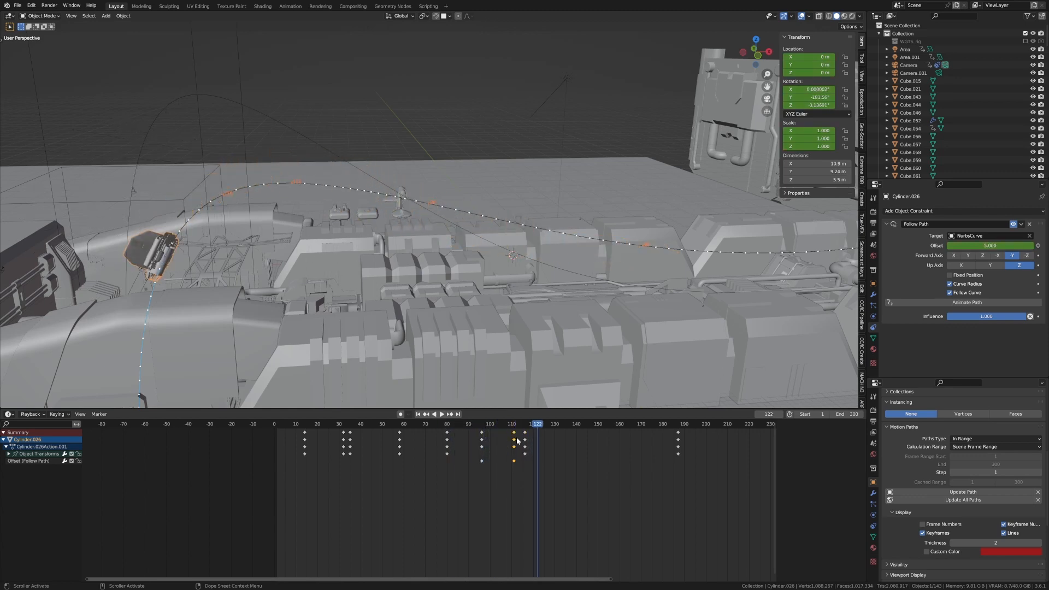
Step: Move the first Offset keyframe to about frame 87 and play back the motion
drag(533, 428, 446, 433)
click(446, 435)
key(space)
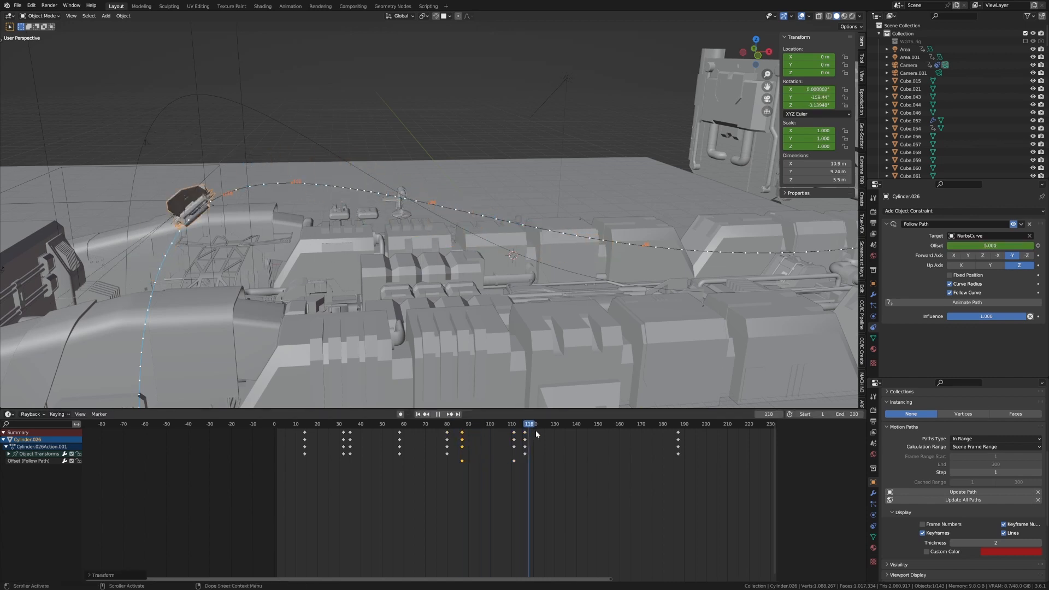
key(space)
Step: Move the last Offset keyframe to frame 120, play back the motion and update the motion path
click(514, 432)
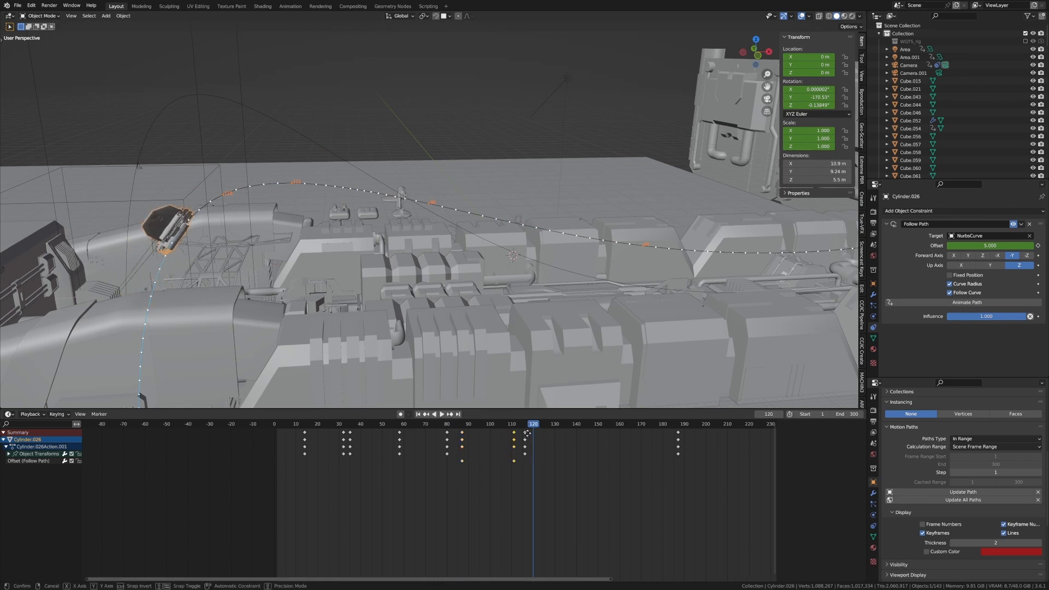
key(g)
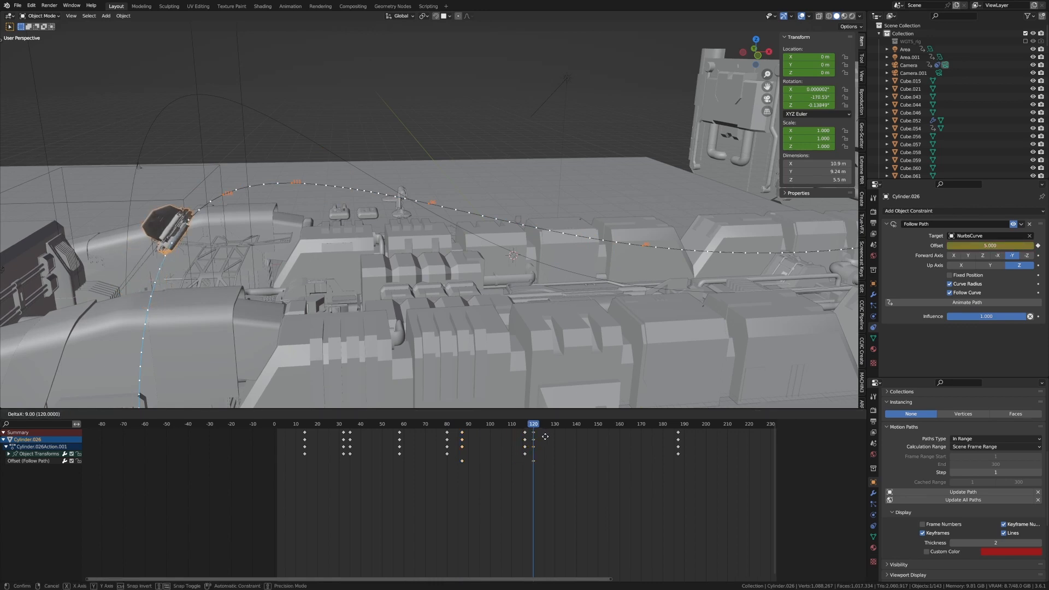
click(540, 433)
click(517, 424)
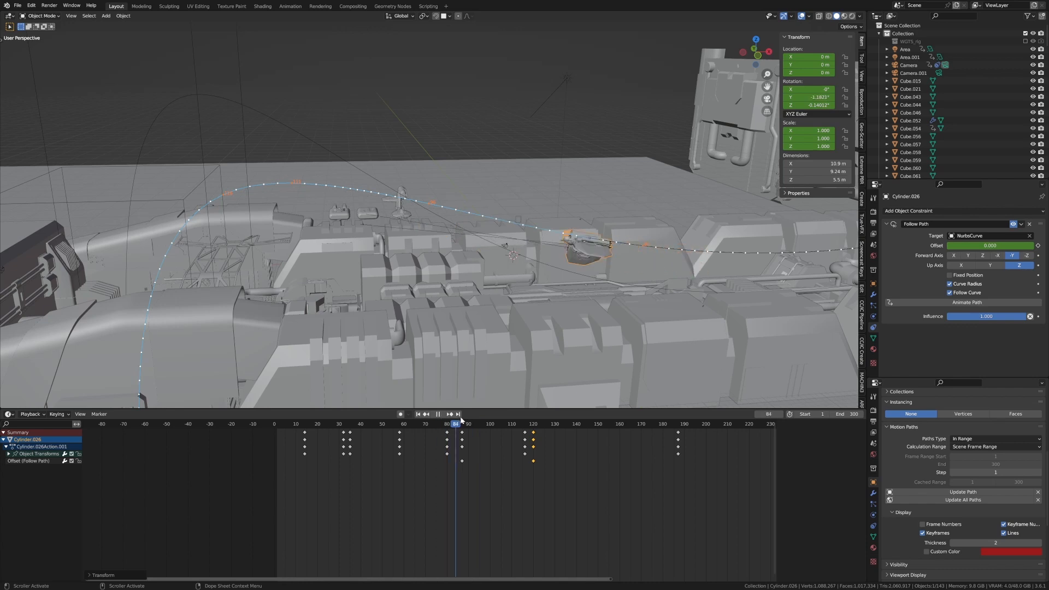
key(space)
click(969, 492)
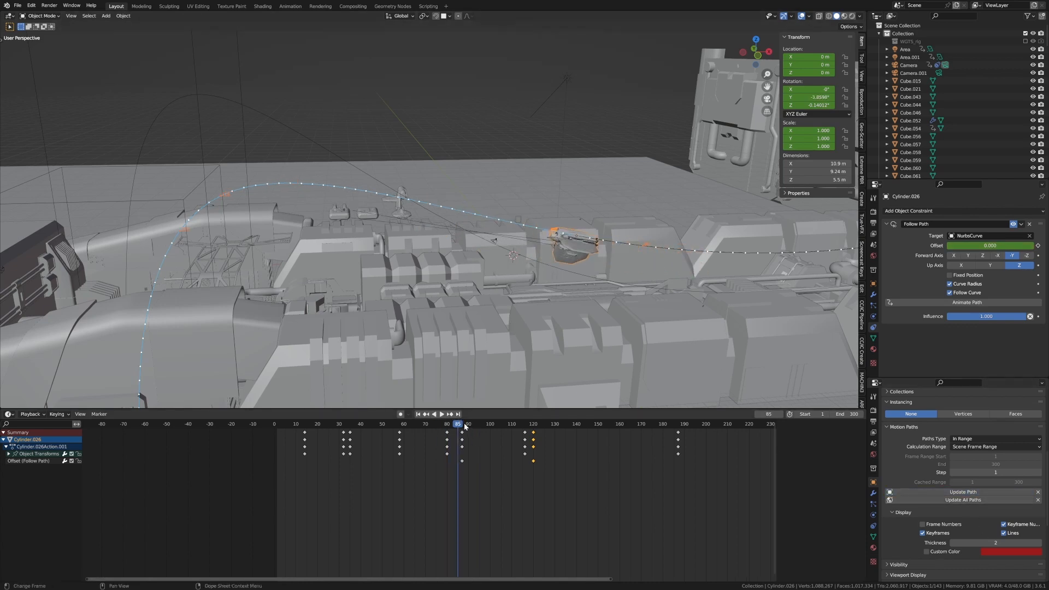
Step: Play back the motion from about frame 67 to check the timing of the last Offset keyframe
click(419, 423)
key(space)
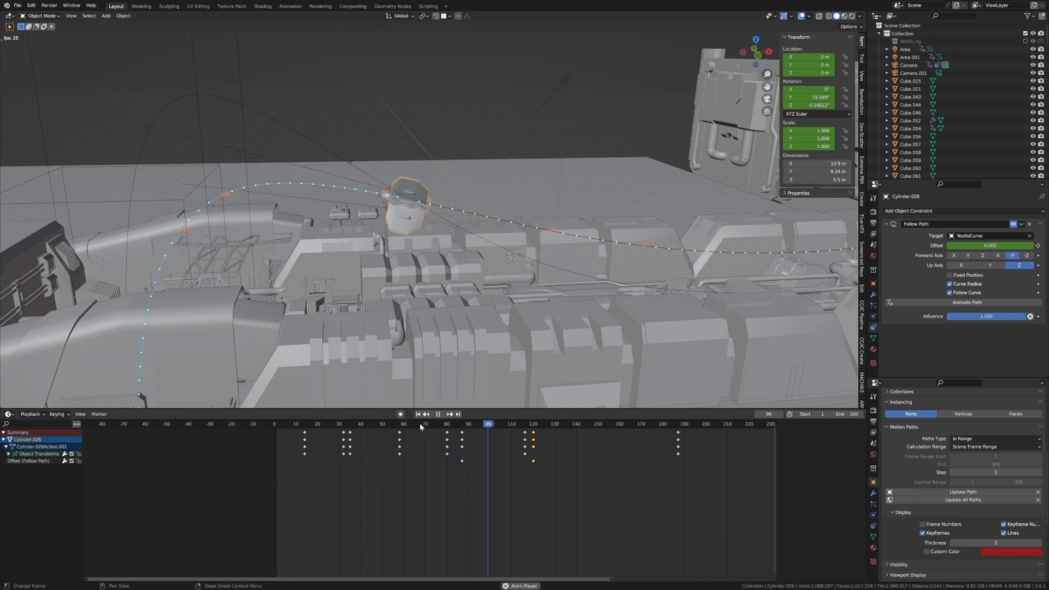
key(F3)
click(533, 536)
key(space)
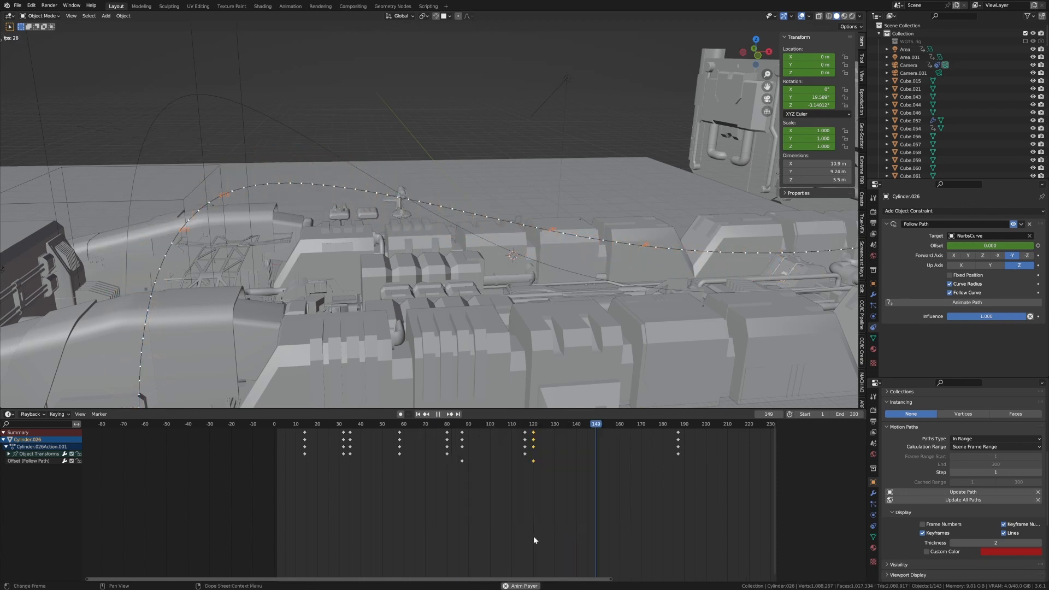
Step: Try a Follow Path Offset of 10 at frame 120 with an updated motion path, and play back the motion
click(534, 426)
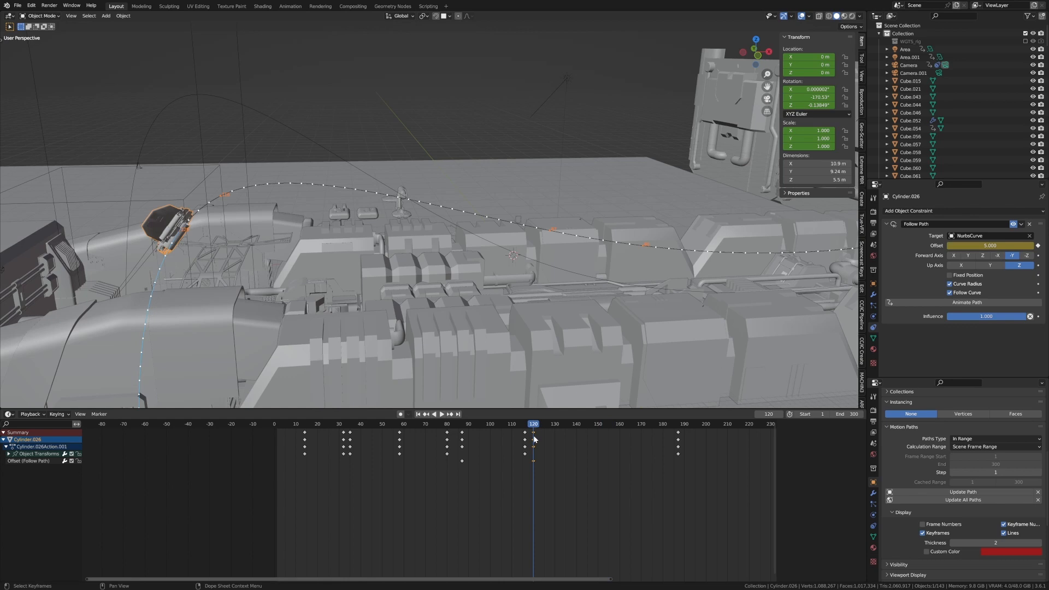
click(1027, 245)
key(Return)
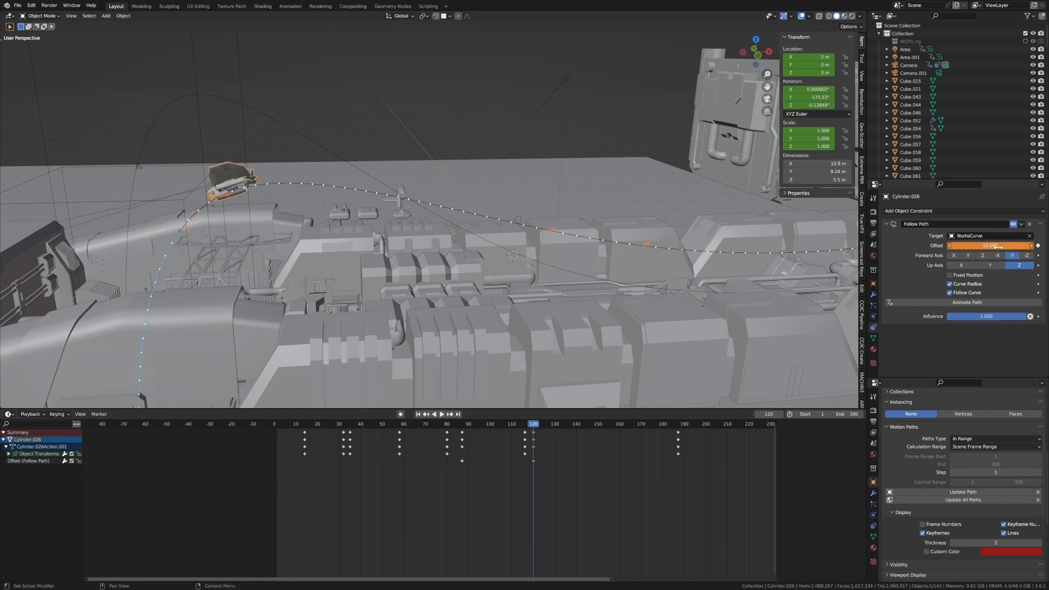
click(965, 491)
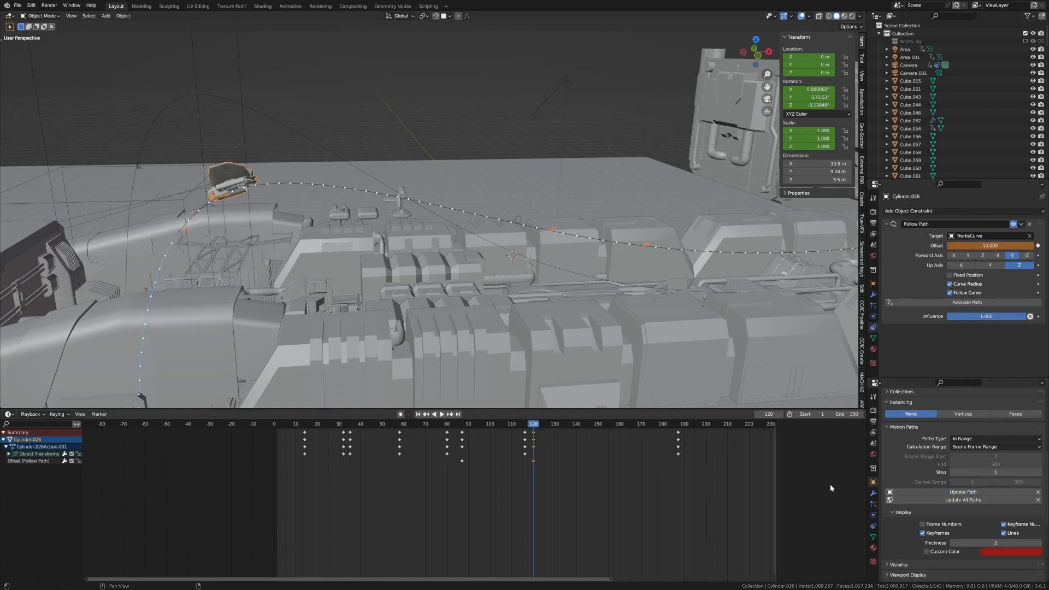
drag(534, 426, 436, 427)
key(space)
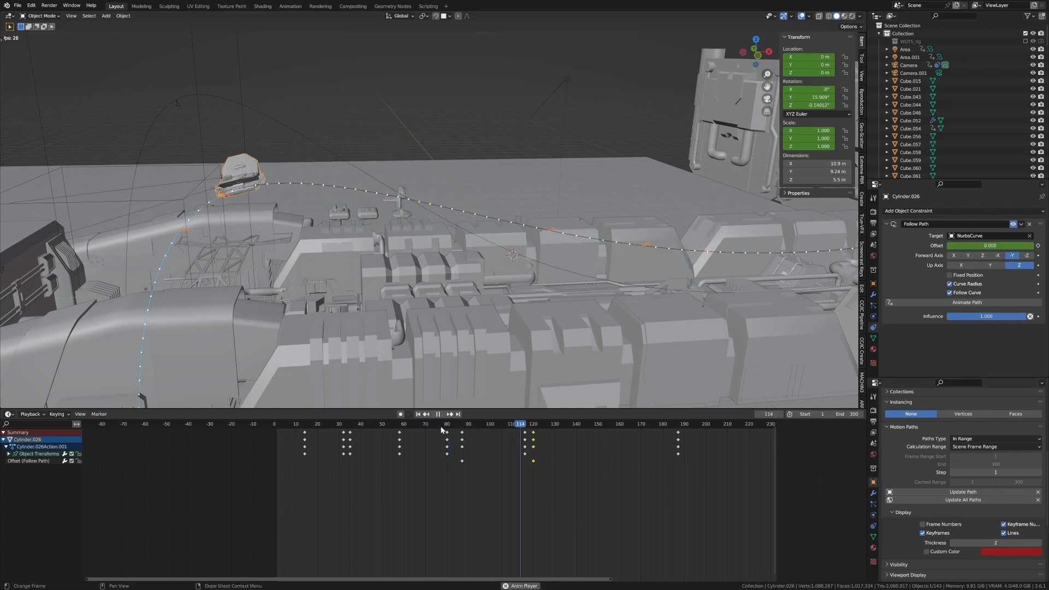
key(space)
Step: Hide the large cube that blocks the view around frame 173, and select the animated cylinder at frame 185
middle_drag(428, 315, 525, 250)
drag(583, 426, 647, 450)
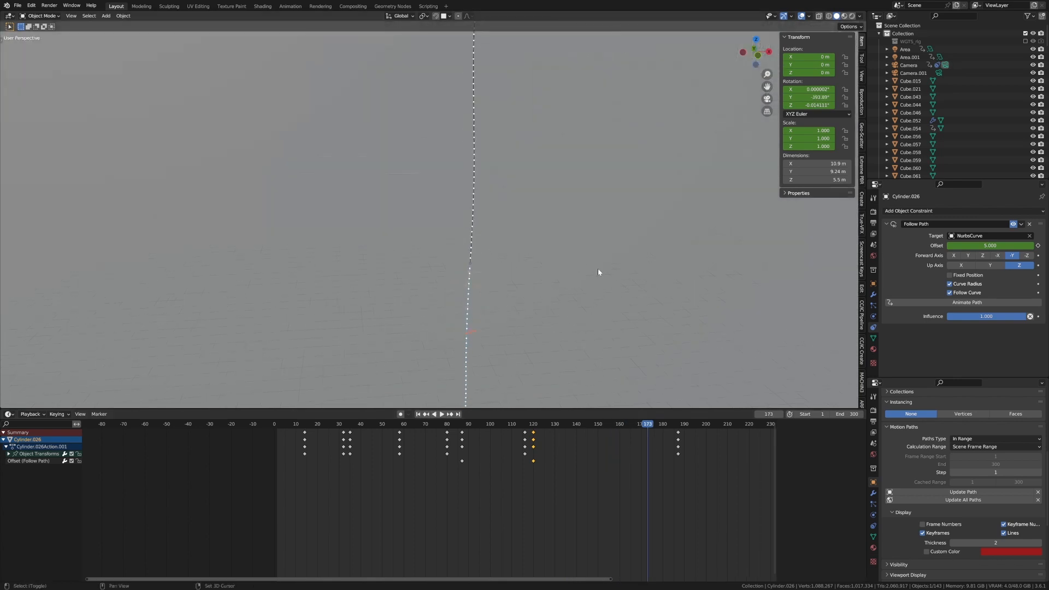
click(597, 270)
key(h)
drag(661, 427, 673, 426)
click(502, 273)
Step: Keyframe the Follow Path Offset at 50 on frame 185 and update the cylinder's motion path
click(990, 246)
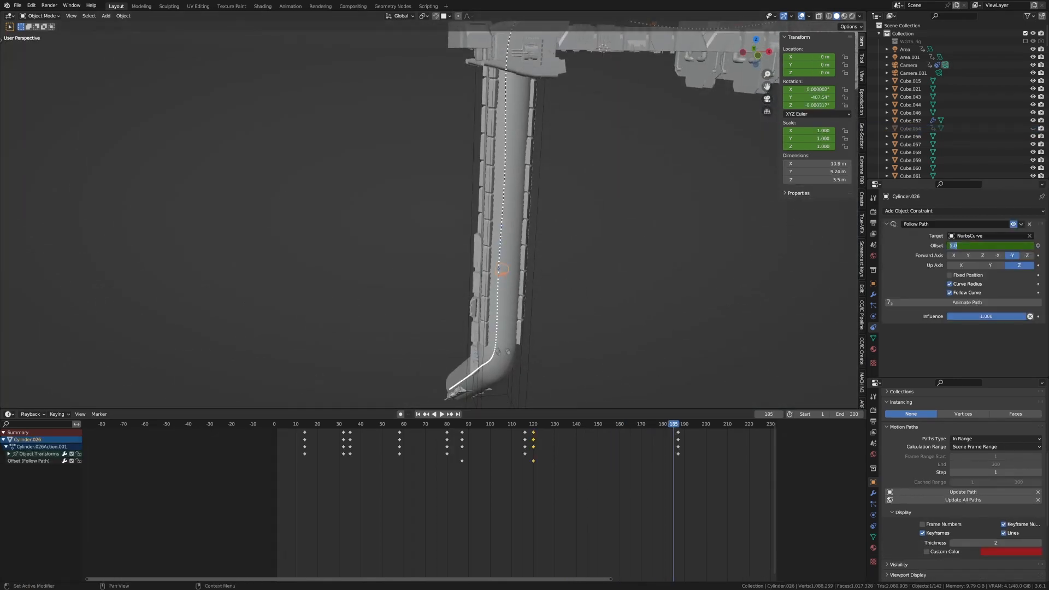
text(50)
key(Return)
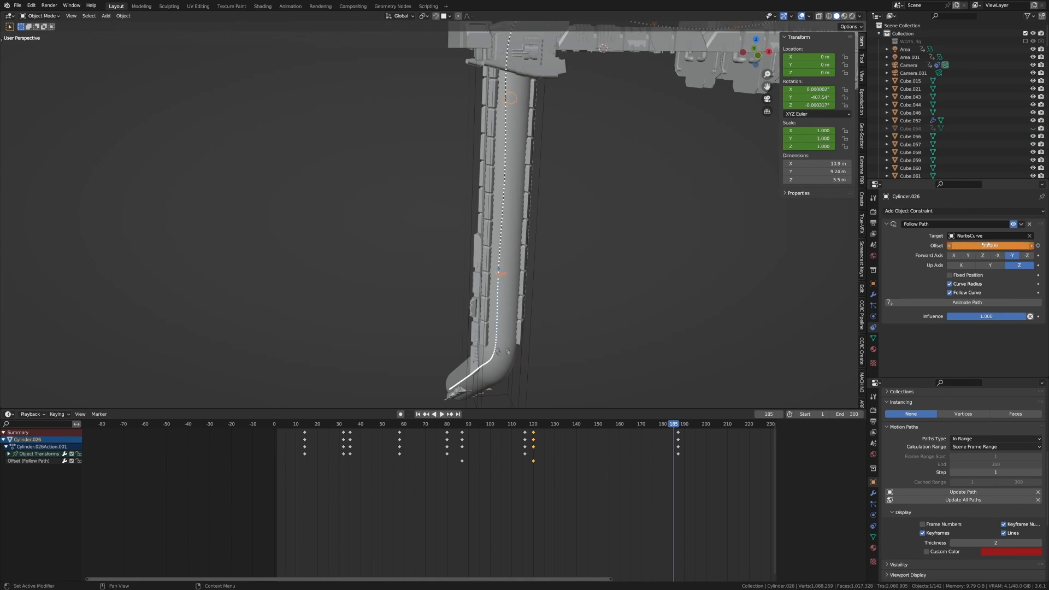
right_click(988, 245)
click(986, 247)
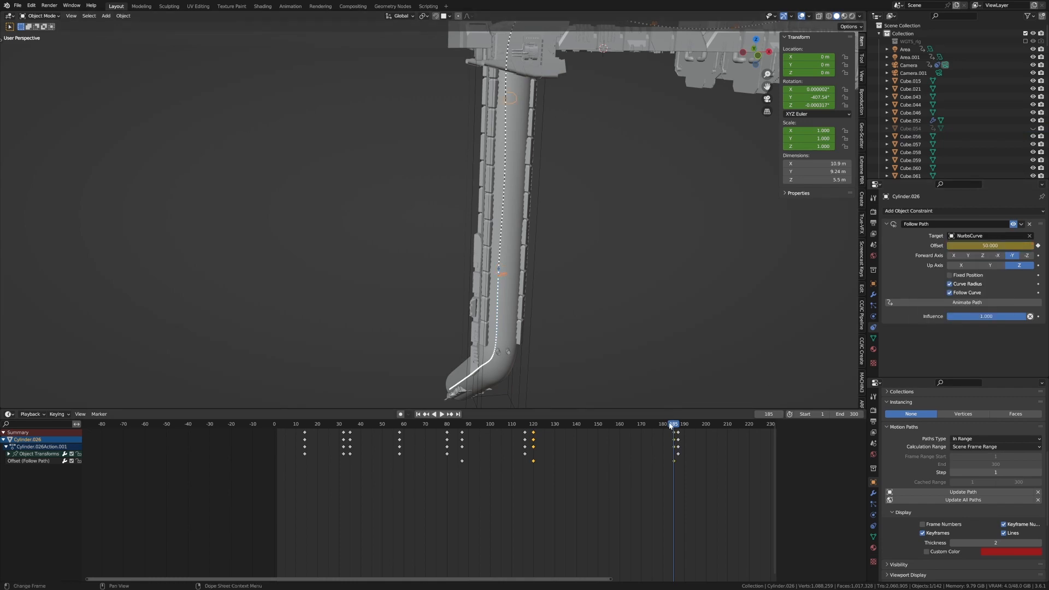
drag(671, 425, 646, 426)
drag(583, 428, 522, 428)
click(946, 493)
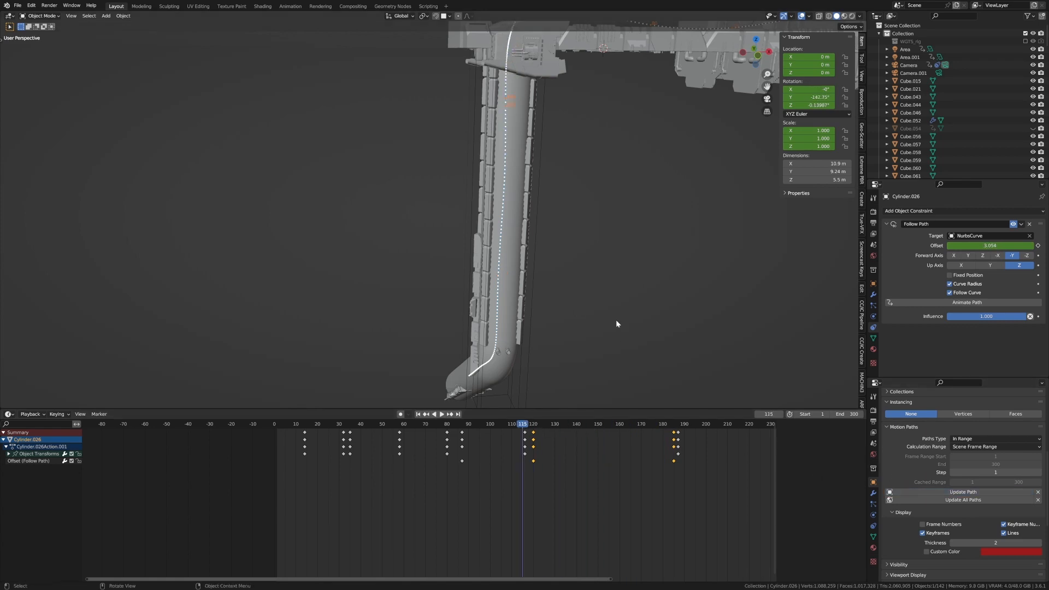
Step: Play back the motion from about frame 96 to check the cylinder's travel down the vertical section
middle_drag(616, 320, 641, 258)
click(480, 424)
key(space)
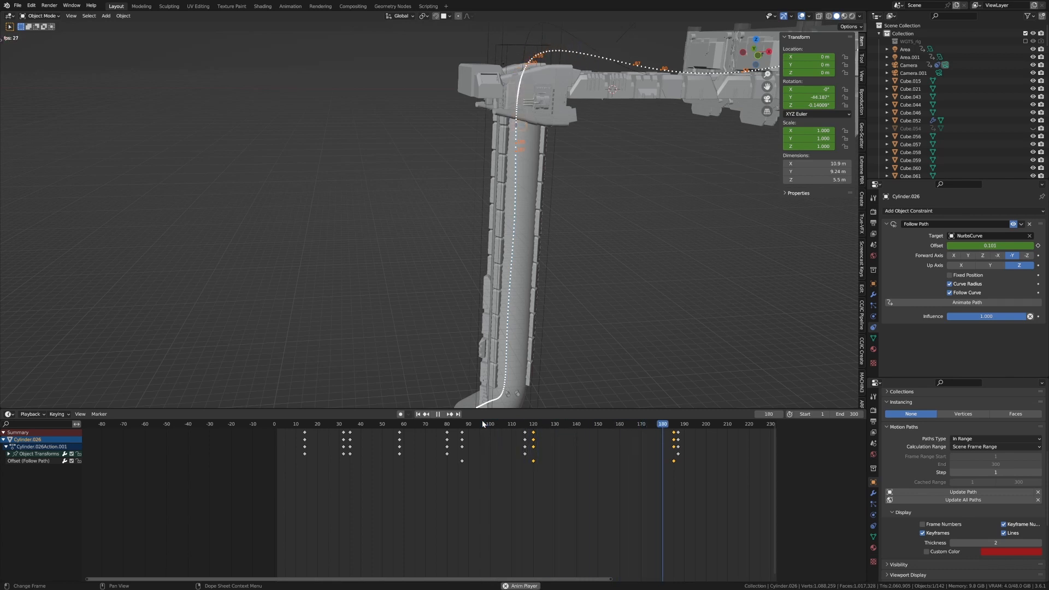
key(space)
Step: Set the Follow Path Offset to -50 at frame 185, keyframe it and update the motion path
click(673, 425)
click(1003, 245)
text(-50)
key(Return)
click(951, 491)
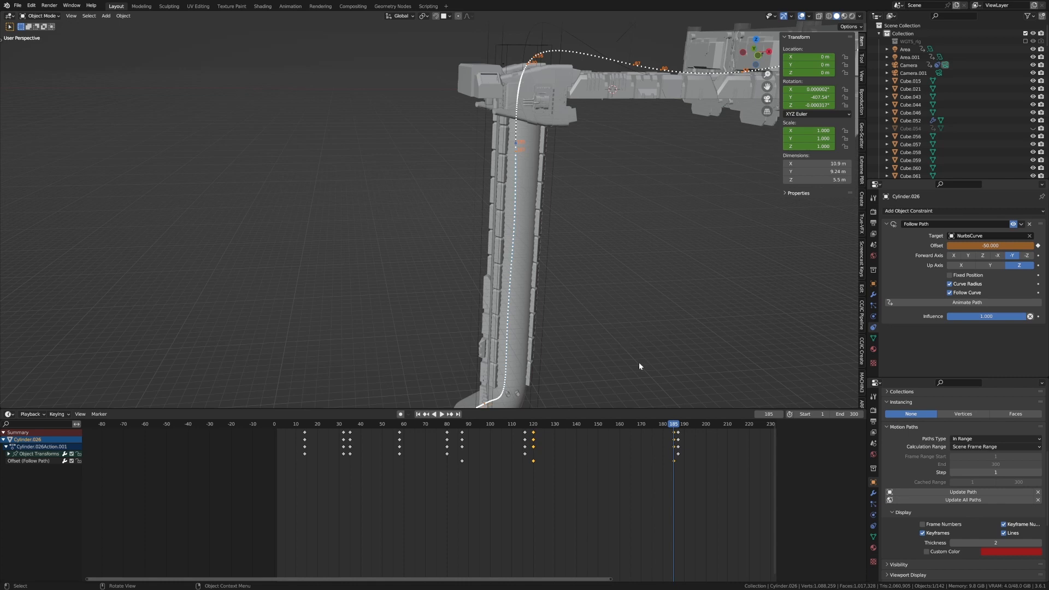
right_click(969, 247)
click(969, 247)
click(925, 493)
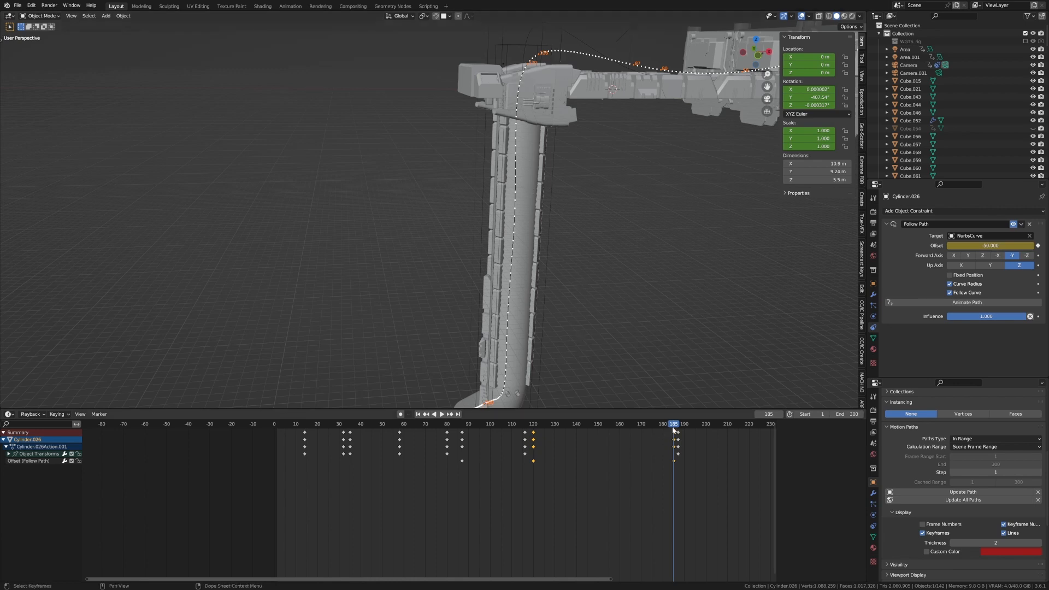
Step: Play back the motion from about frame 92 and examine the cylinder's path through the bend to its lower end
drag(673, 424, 472, 423)
key(space)
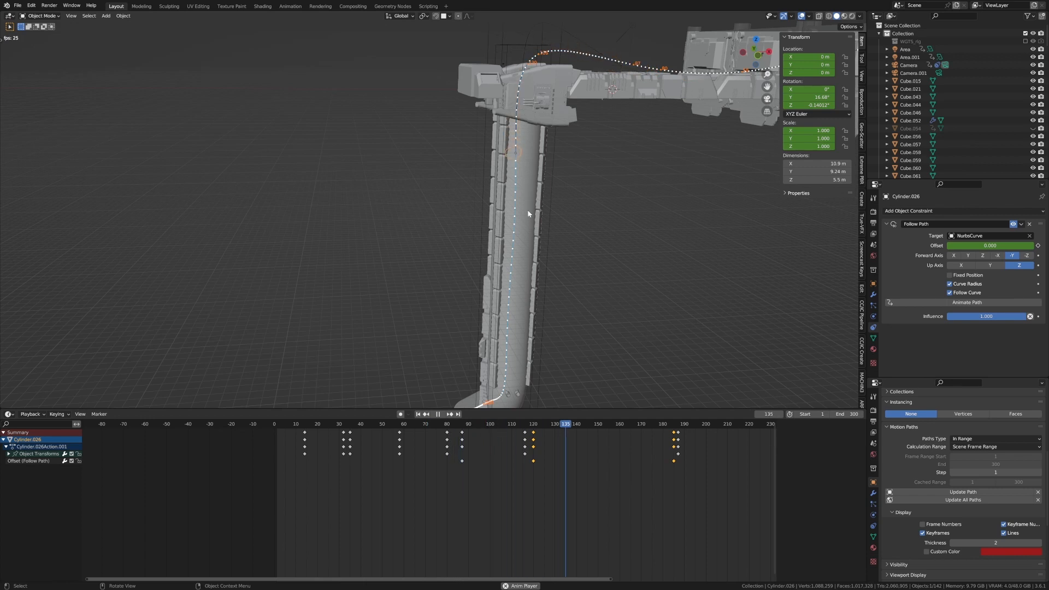
shift+middle_drag(569, 336, 653, 180)
middle_drag(664, 229, 595, 234)
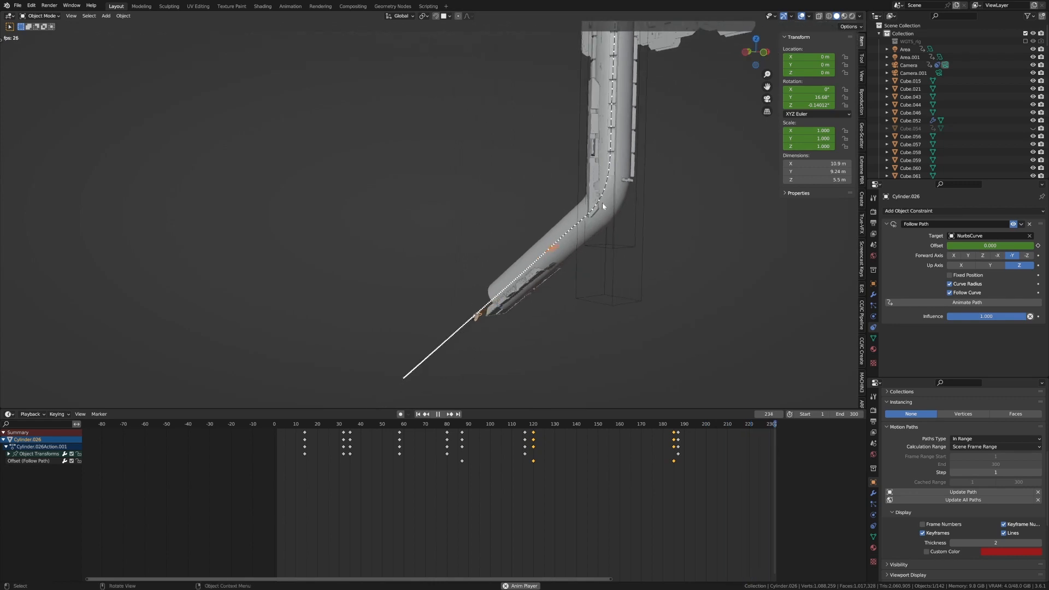
key(space)
middle_drag(439, 335, 624, 181)
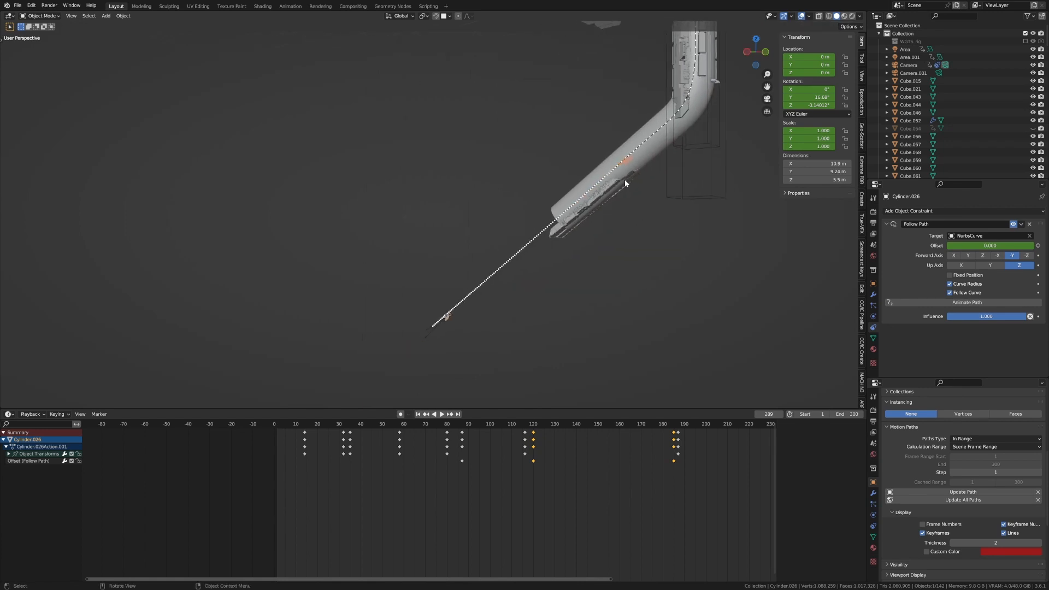
shift+middle_drag(624, 179, 588, 210)
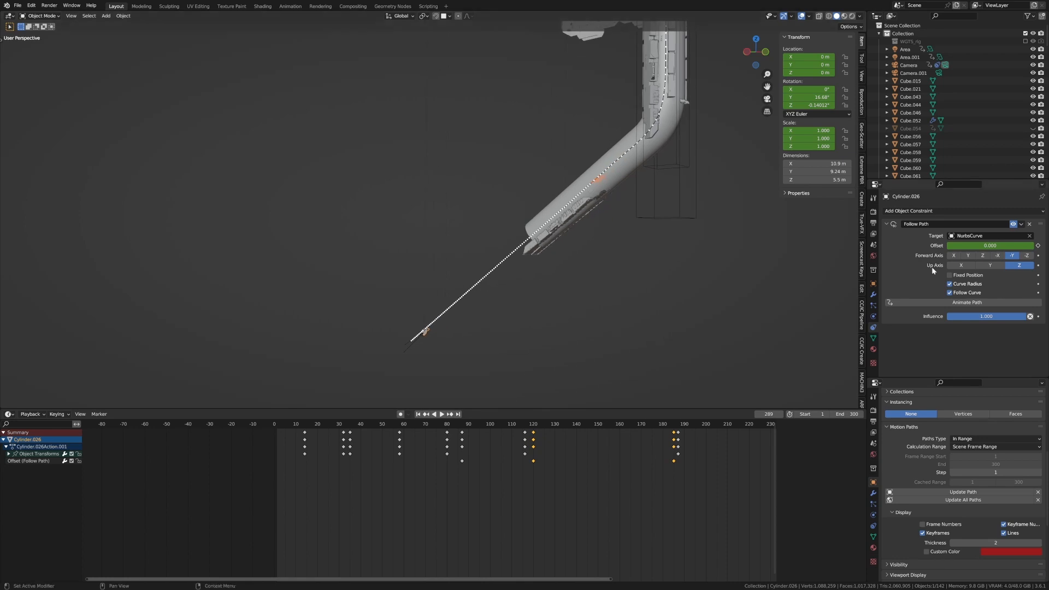
middle_drag(641, 249, 627, 246)
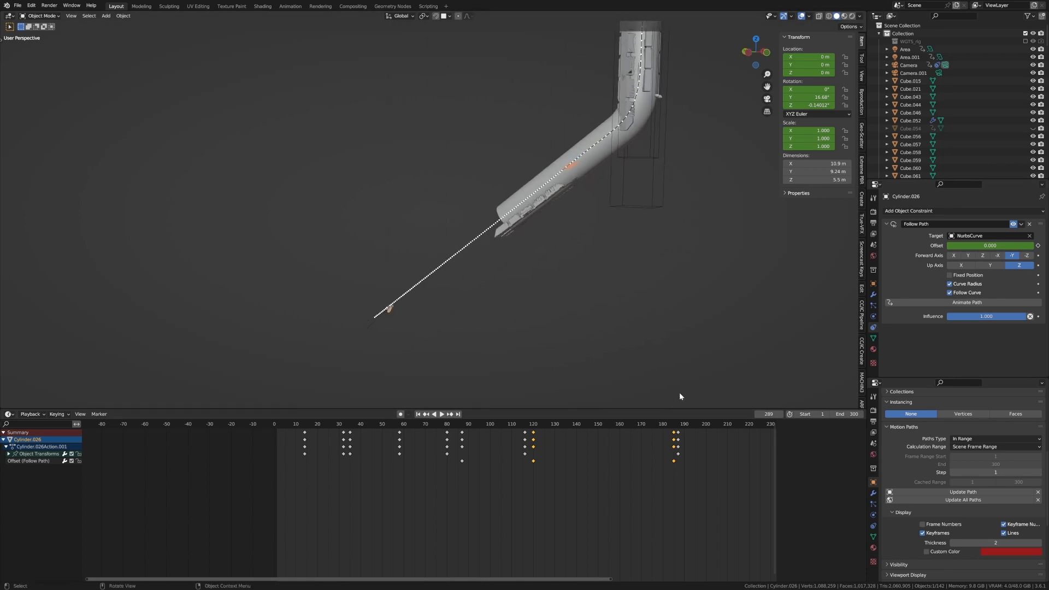